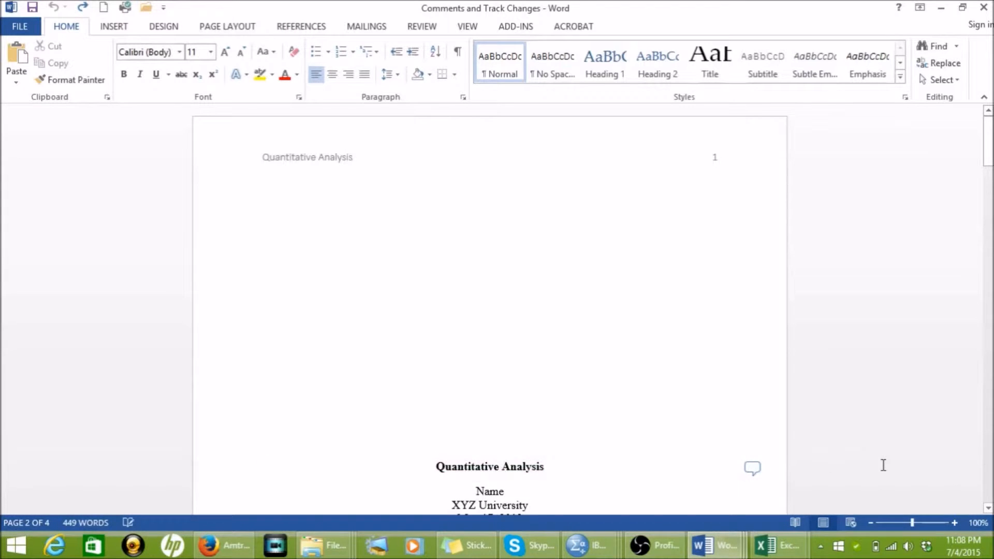
# Step: Open the comment attached to the "Question" heading, read its formatting advice, and close it
pyautogui.scroll(-4, 989, 508)
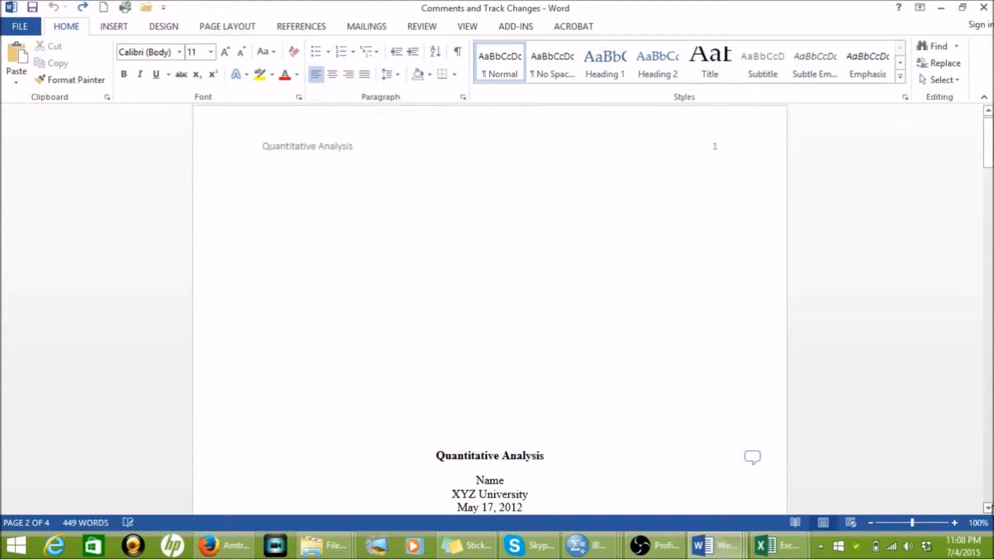
pyautogui.scroll(-15, 990, 487)
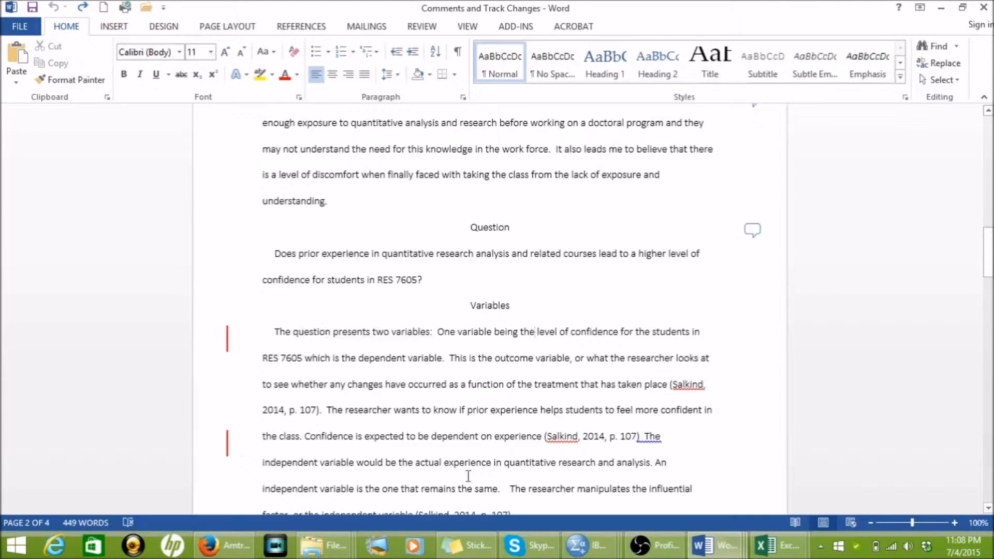
pyautogui.click(754, 233)
pyautogui.click(754, 230)
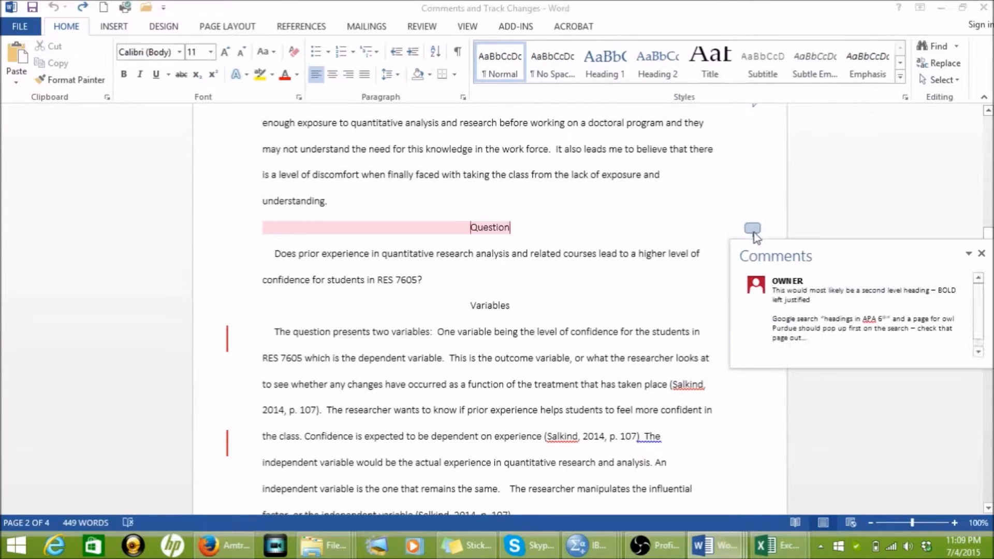
pyautogui.click(774, 292)
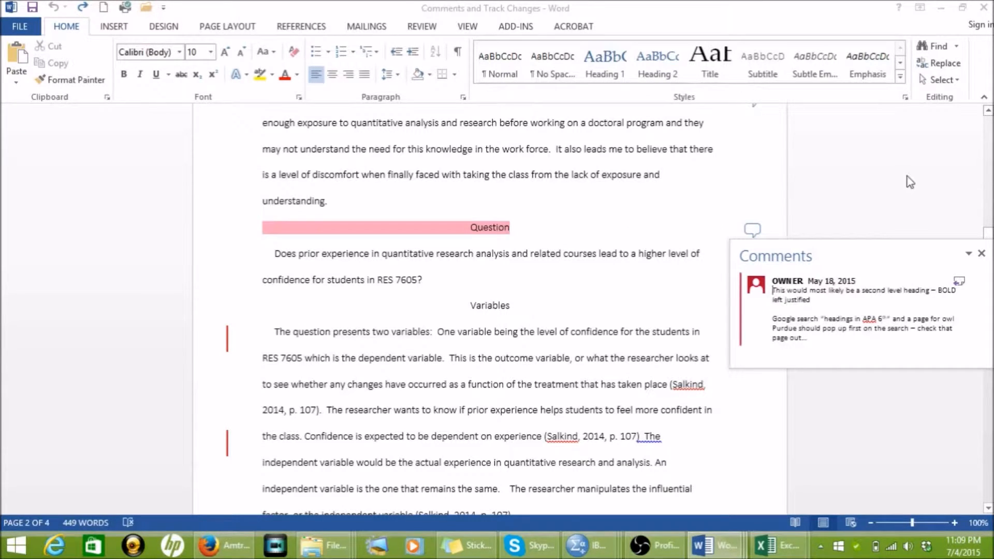
pyautogui.click(982, 254)
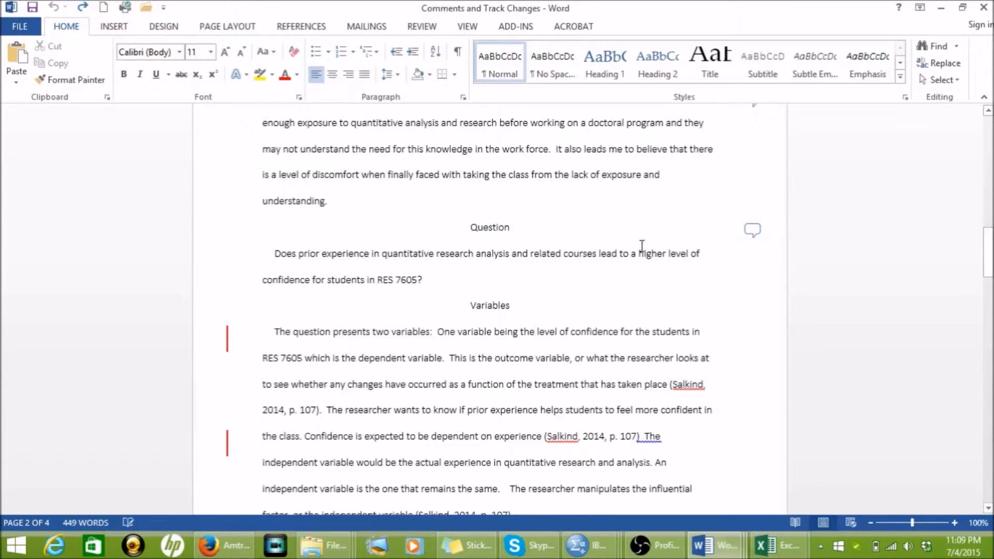
# Step: Try the No Markup review display, and settle on All Markup for the document
pyautogui.click(423, 27)
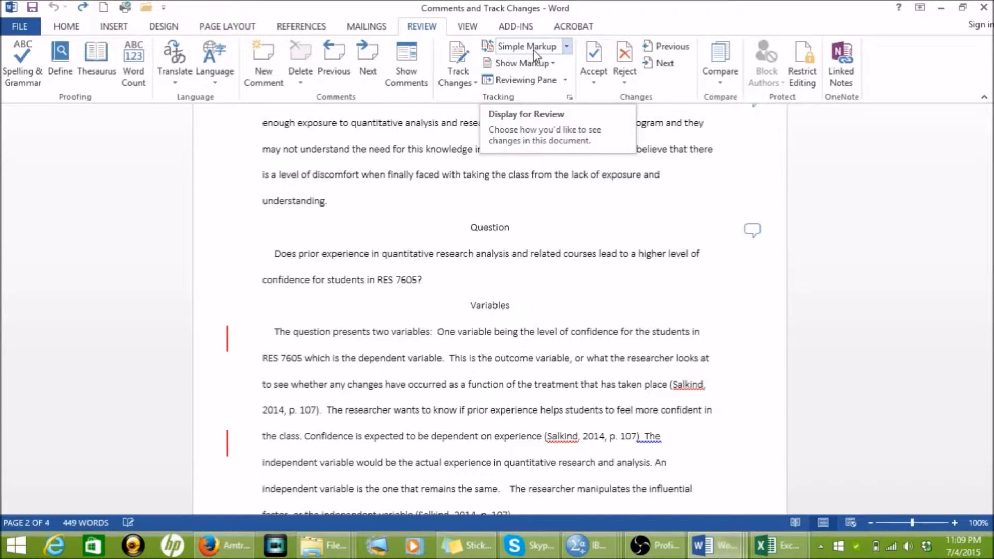
pyautogui.click(567, 46)
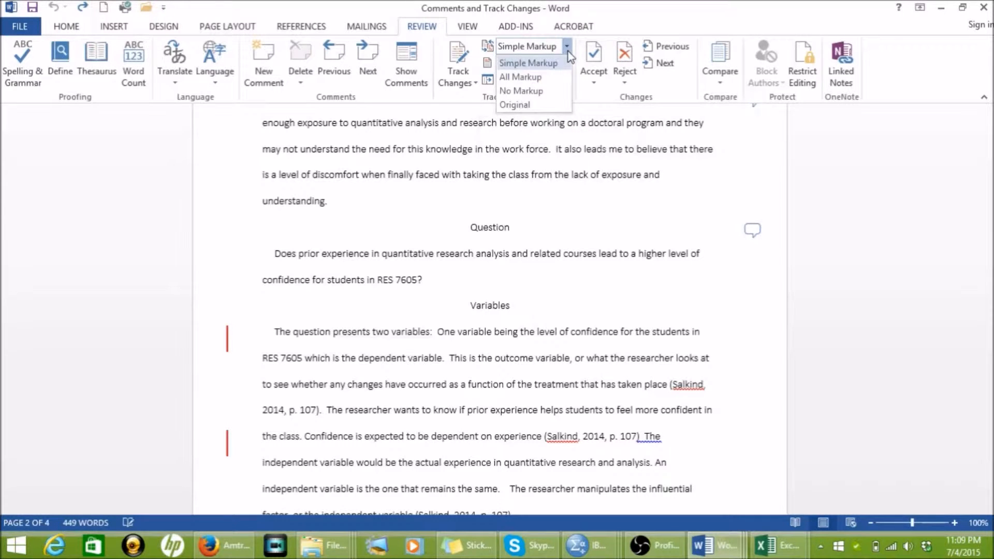
pyautogui.click(562, 93)
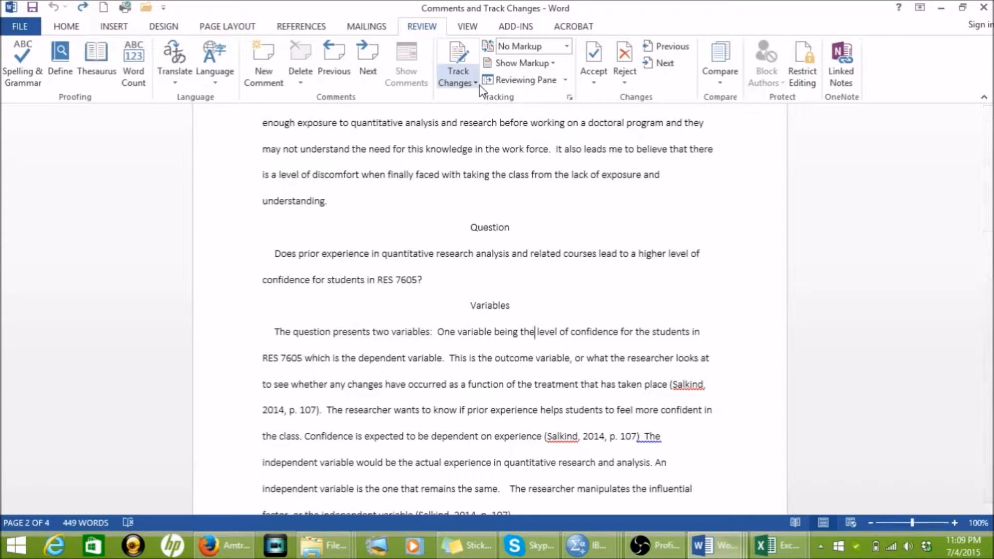
pyautogui.click(567, 46)
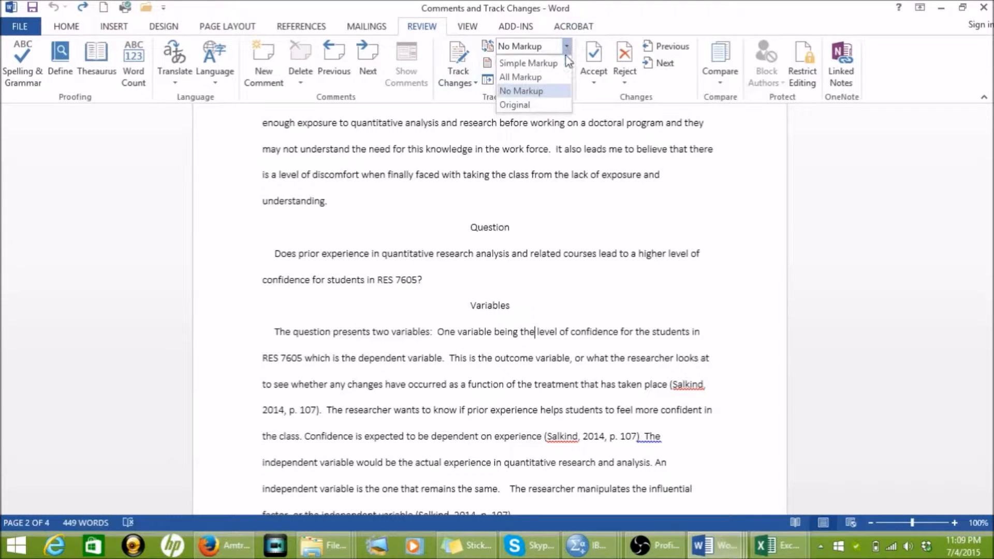
pyautogui.click(521, 77)
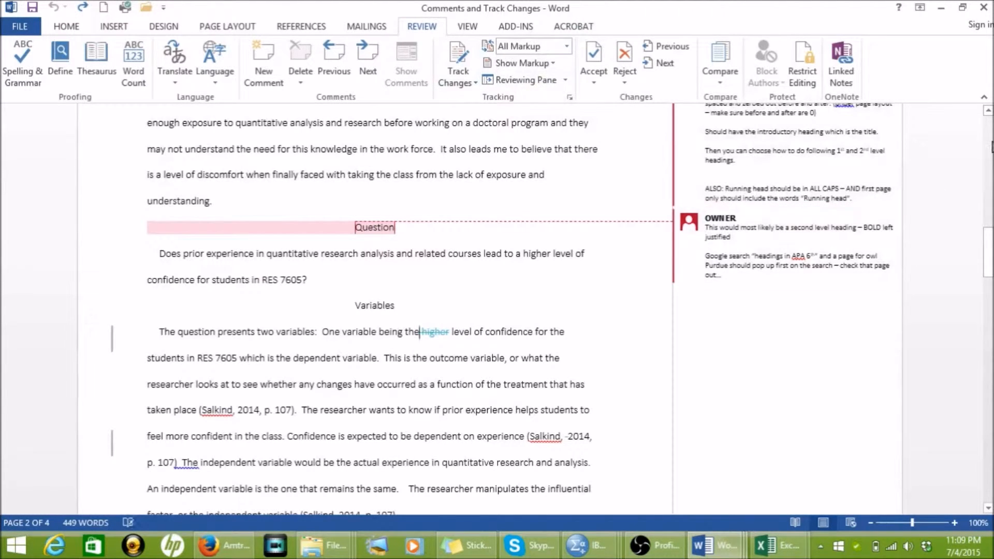
# Step: Examine the comments and tracked insertions and deletions from the cover page to page 3, including the null hypothesis edit details
pyautogui.click(992, 146)
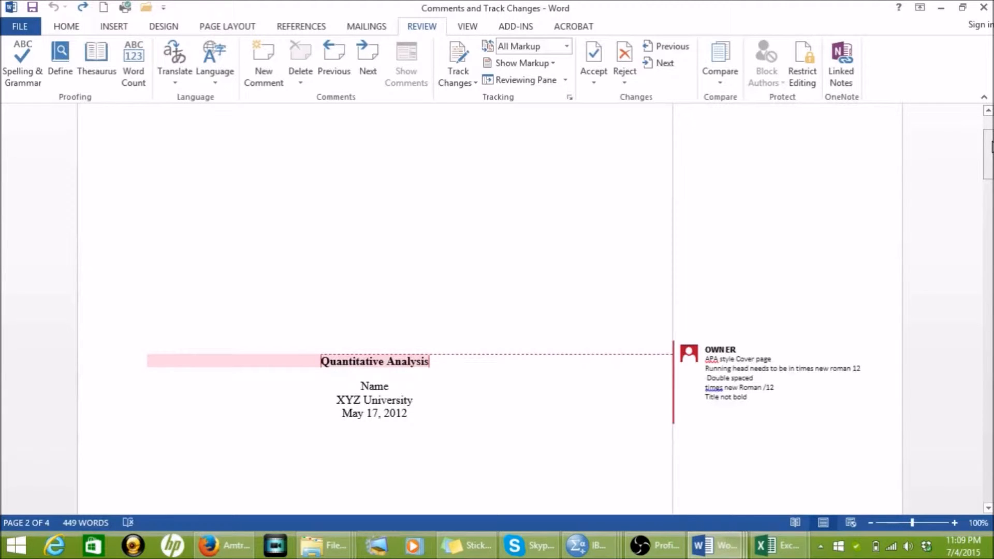
pyautogui.click(990, 254)
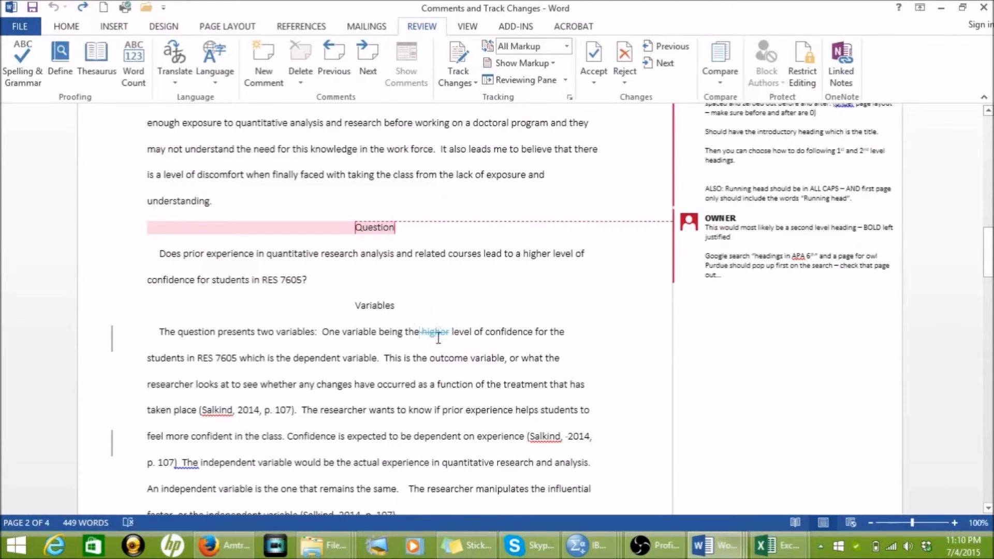
pyautogui.click(988, 433)
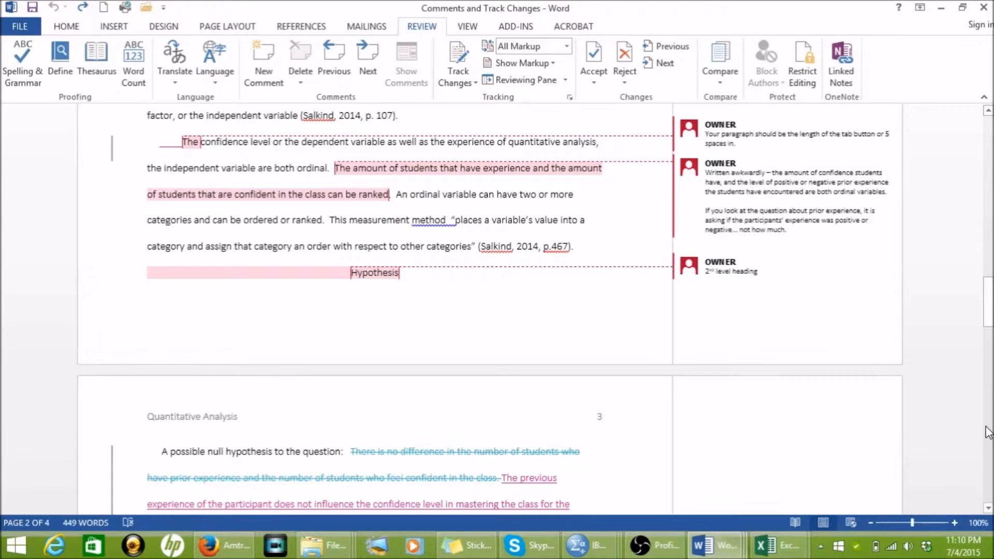
pyautogui.click(988, 433)
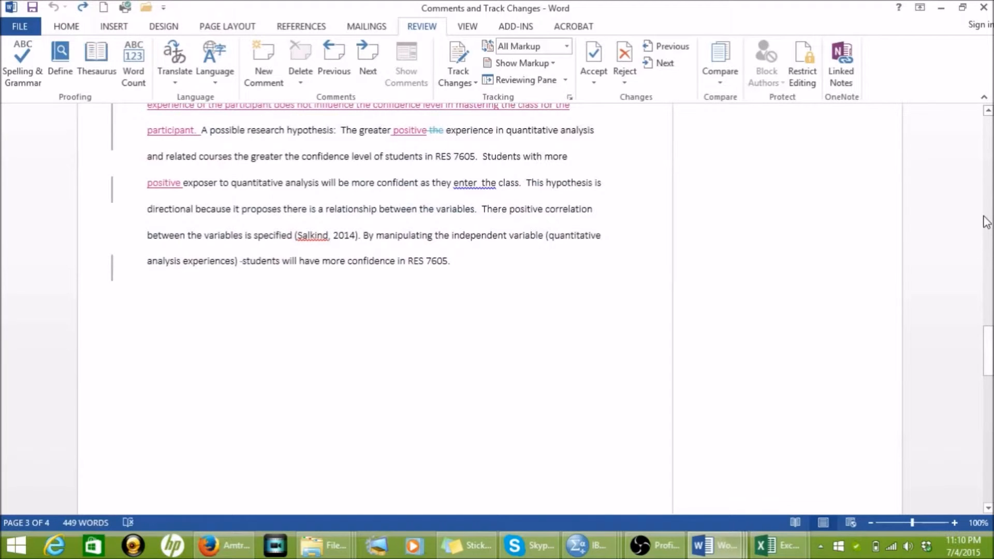
pyautogui.click(987, 162)
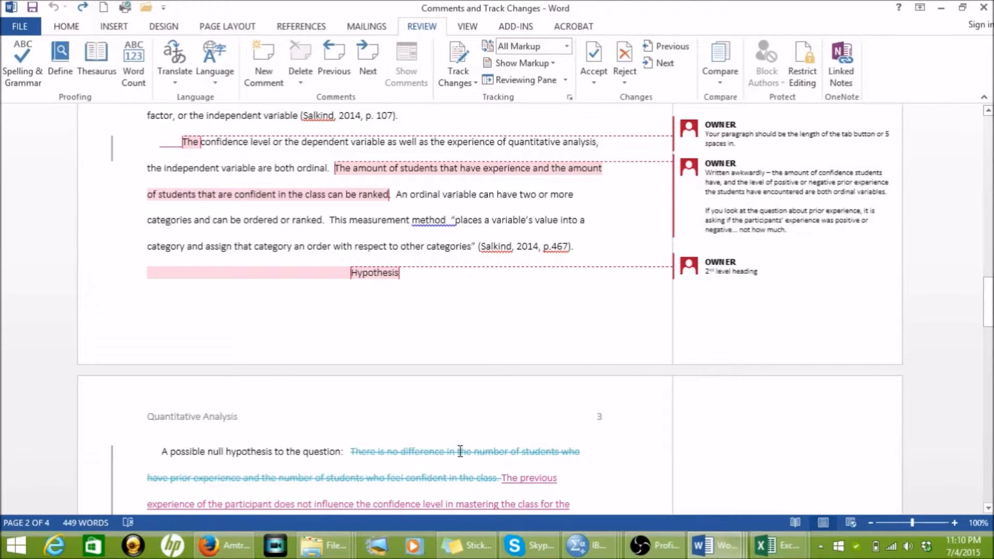
pyautogui.moveTo(456, 452)
pyautogui.click(988, 508)
pyautogui.click(988, 509)
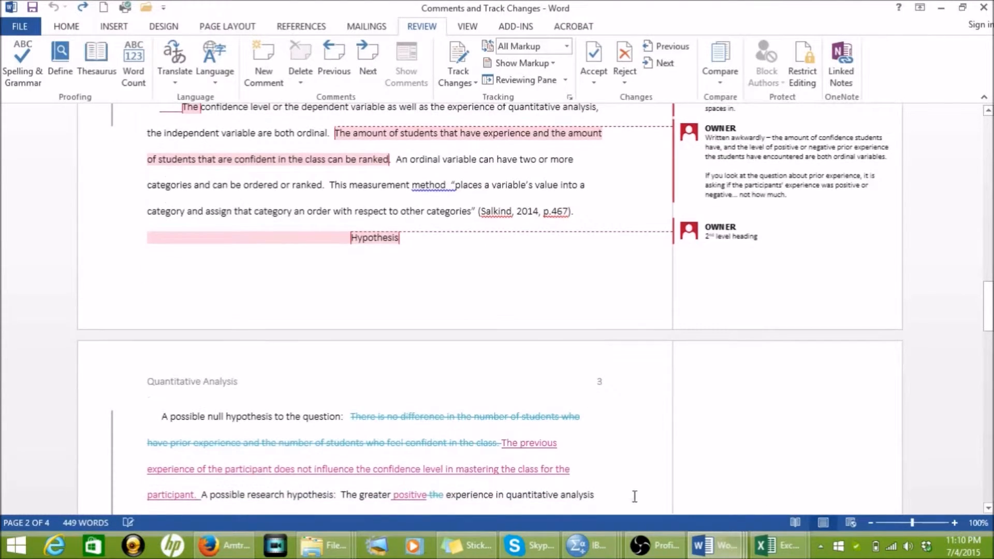
pyautogui.moveTo(452, 416)
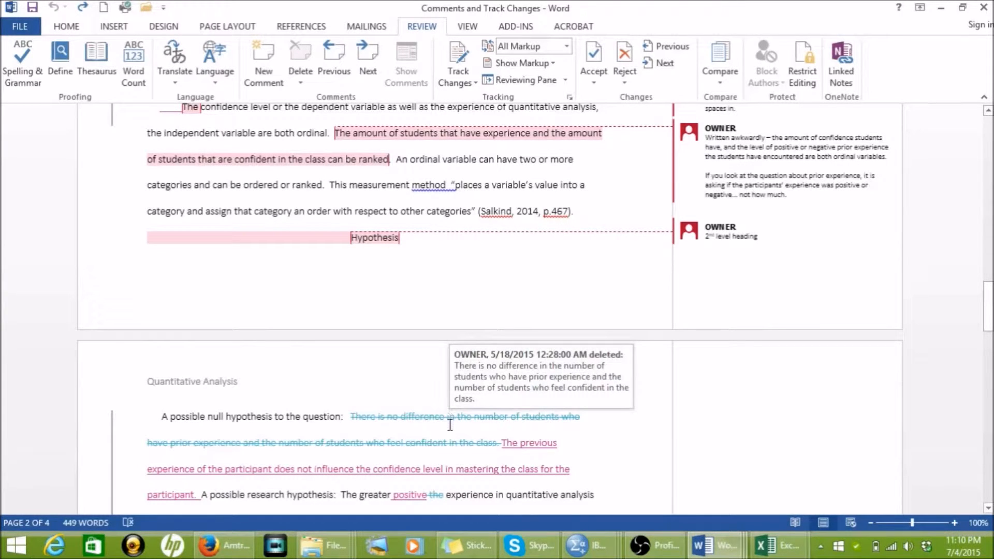
pyautogui.moveTo(515, 452)
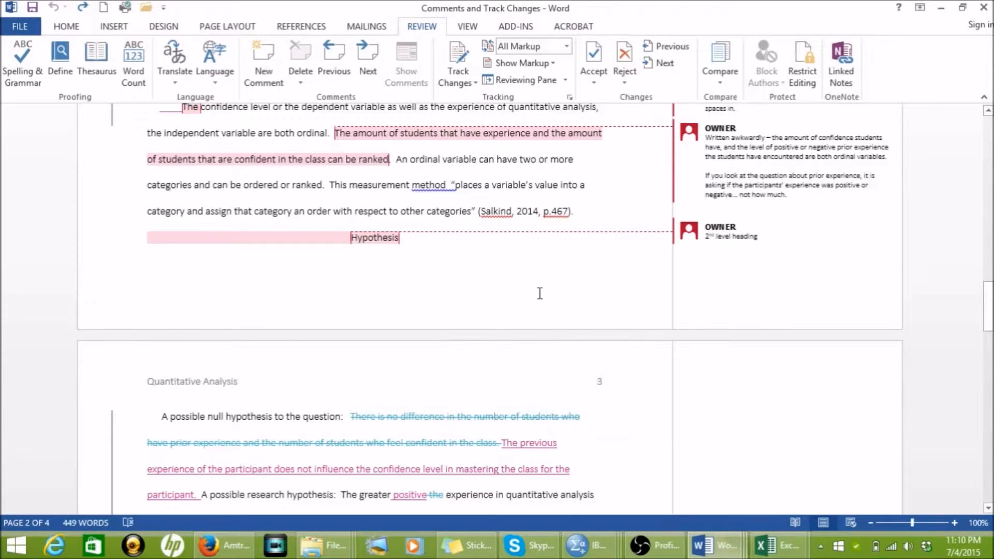
# Step: Accept the tracked deletion of the original null hypothesis sentence on page 3, and look over the other acceptance options
pyautogui.click(505, 416)
pyautogui.doubleClick(505, 416)
pyautogui.click(505, 415)
pyautogui.click(595, 65)
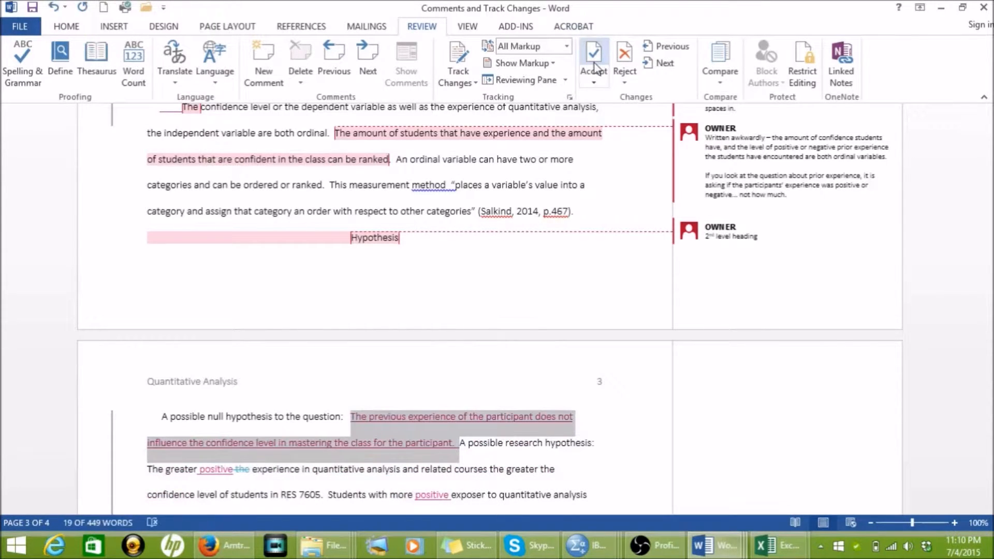
pyautogui.click(596, 83)
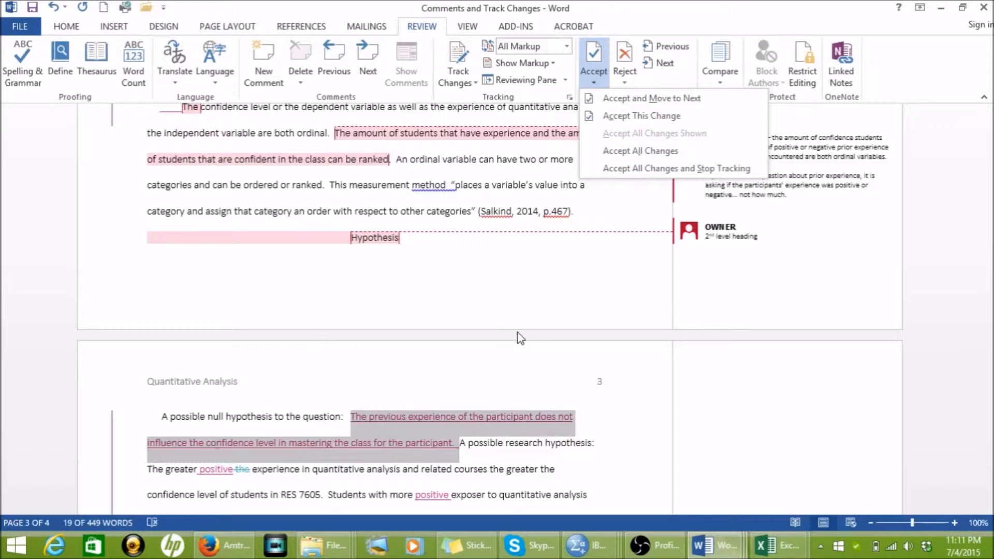
pyautogui.click(821, 172)
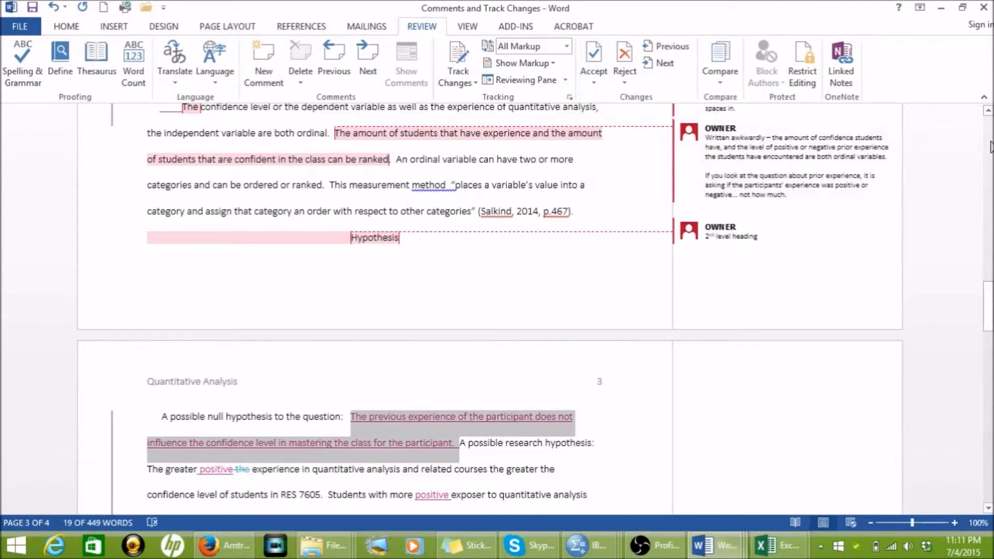
# Step: Set the font size of the introduction paragraph on page 2 to 12
pyautogui.scroll(10, 991, 147)
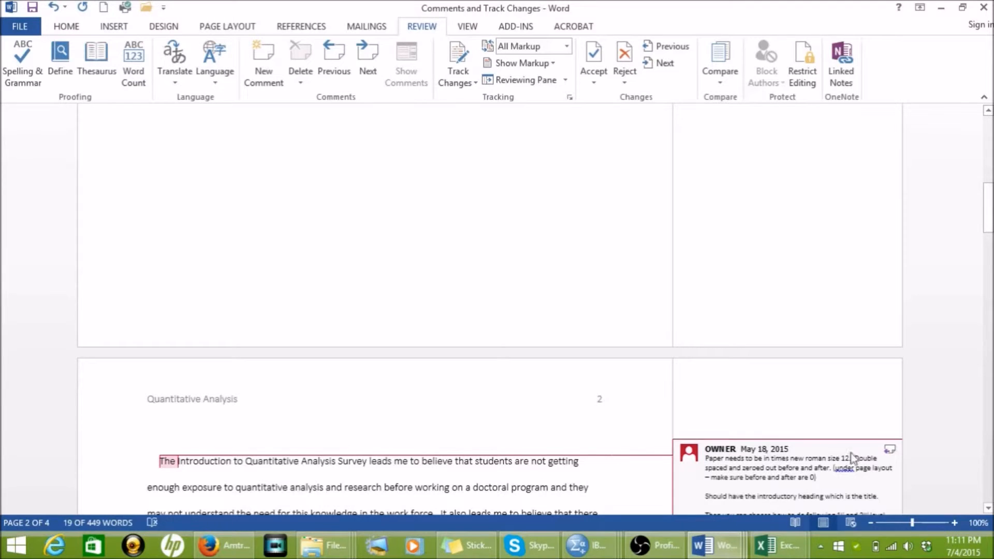
pyautogui.click(989, 509)
pyautogui.moveTo(989, 510); pyautogui.dragTo(989, 510)
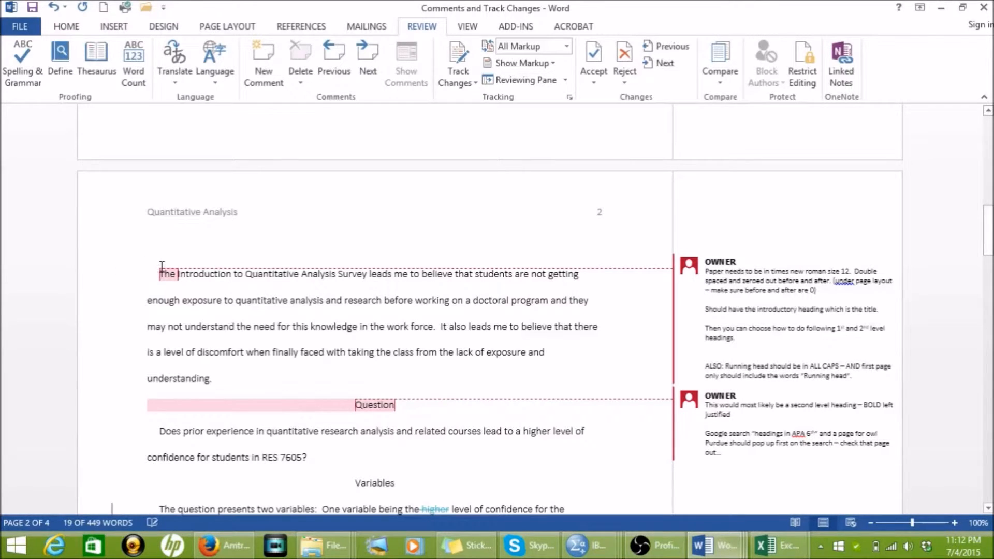
pyautogui.moveTo(161, 266); pyautogui.dragTo(216, 383)
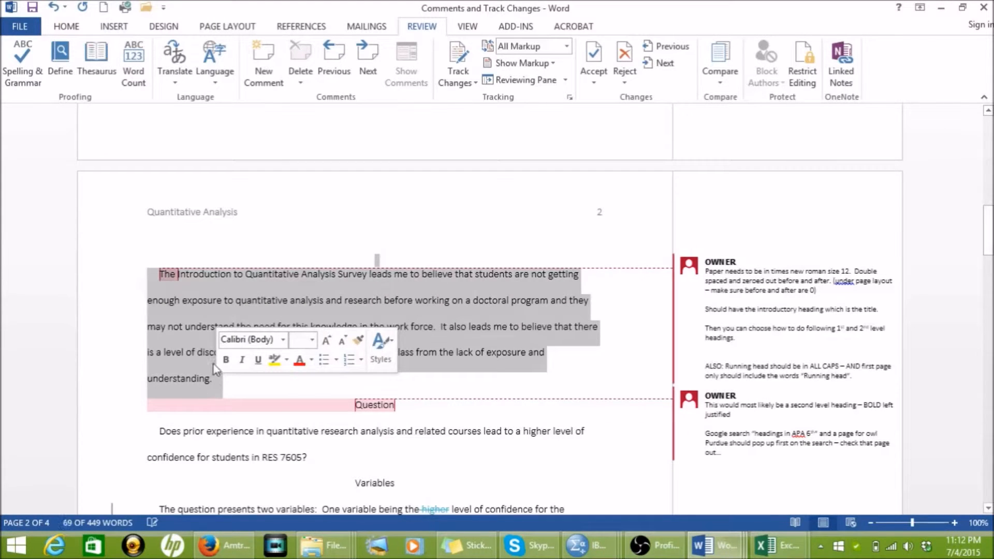
pyautogui.click(261, 344)
pyautogui.write('Tim')
pyautogui.press('Escape')
pyautogui.click(305, 340)
pyautogui.write('12')
pyautogui.press('Return')
# Step: Delete the comment about paper formatting attached to the introduction paragraph, along with its empty reply
pyautogui.click(880, 268)
pyautogui.click(890, 265)
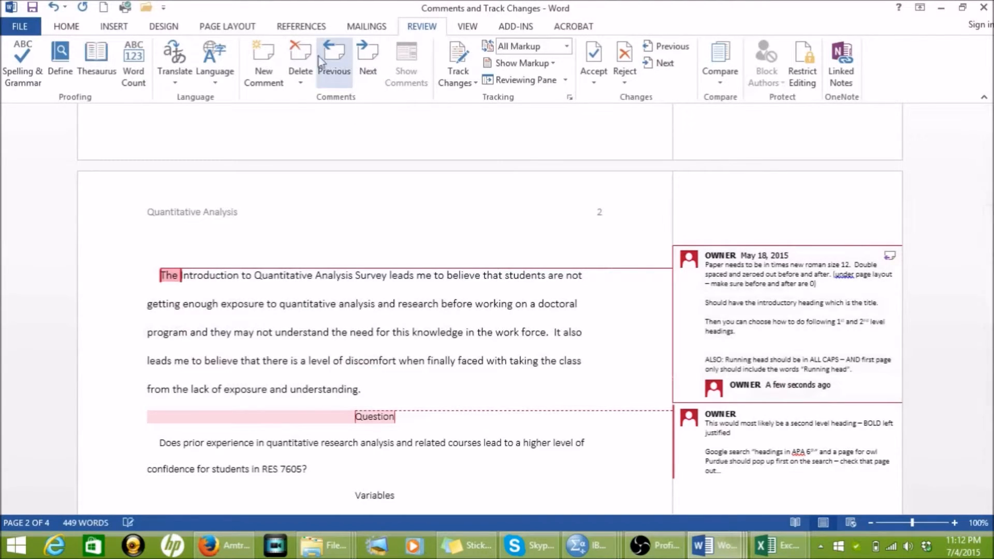
pyautogui.click(300, 54)
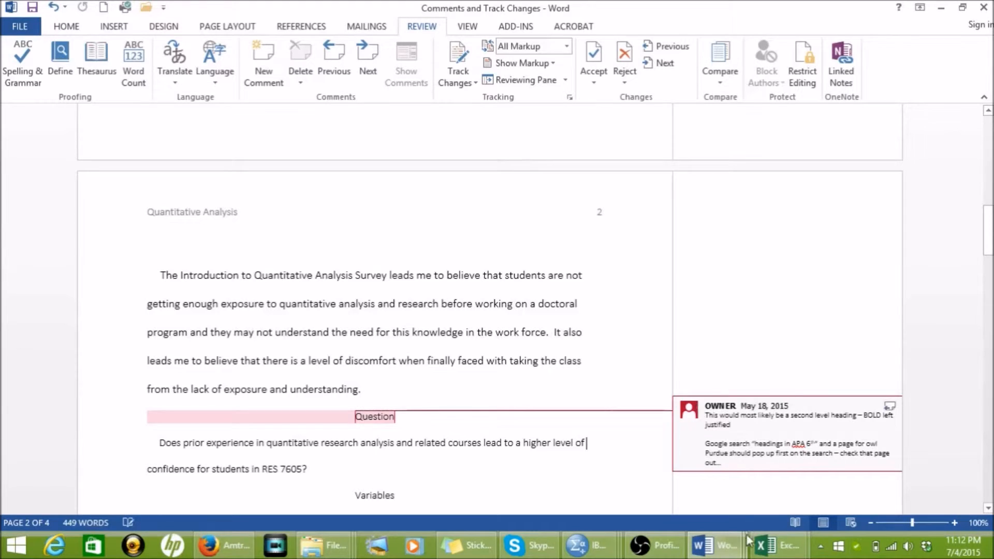
# Step: Switch to the document "EX Intro -Adding Comments" and place the cursor after the "1.1 Introduction" heading
pyautogui.moveTo(731, 553)
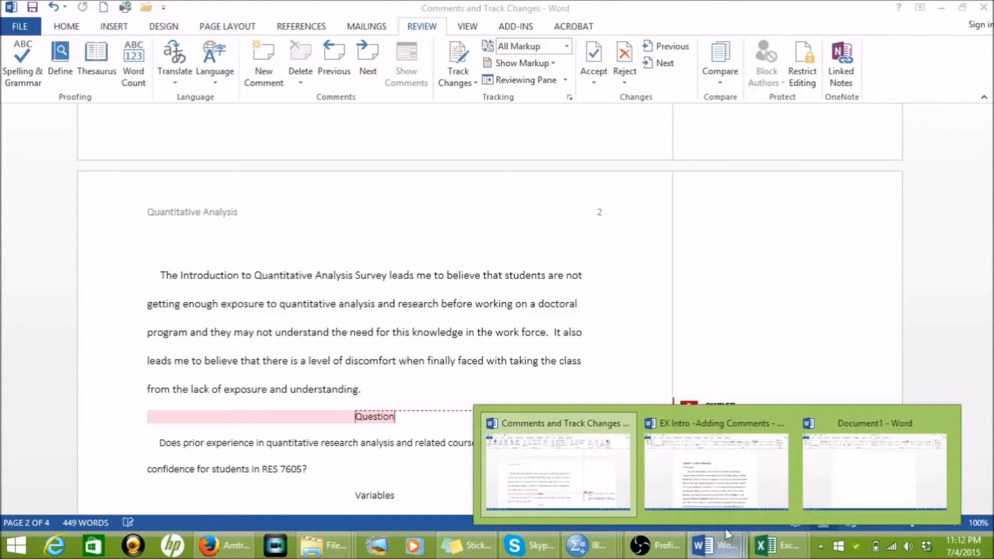
pyautogui.moveTo(727, 470)
pyautogui.click(725, 466)
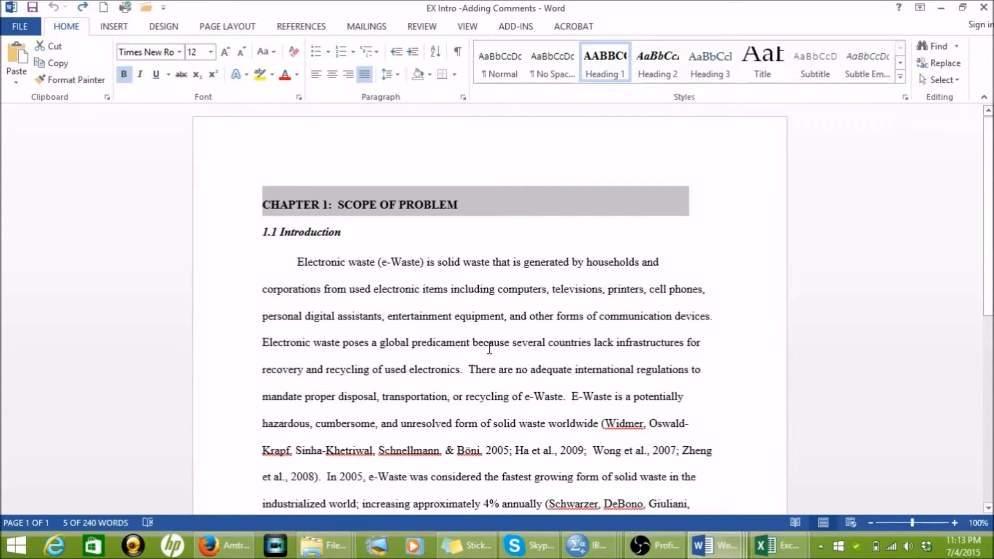
pyautogui.click(380, 234)
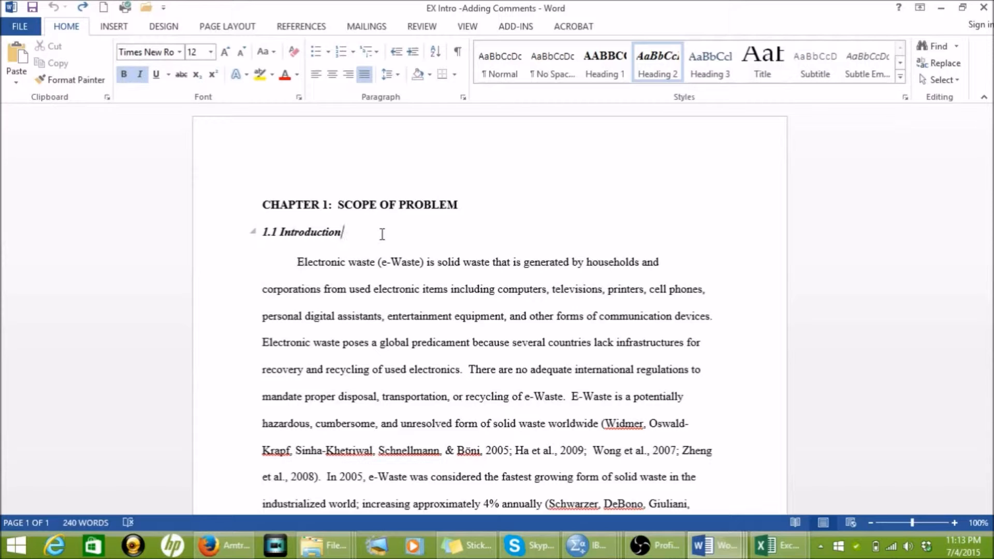
# Step: Check the Track Changes options and insert the test text "kwkeke" after the "1.1 Introduction" heading as a tracked change
pyautogui.click(430, 32)
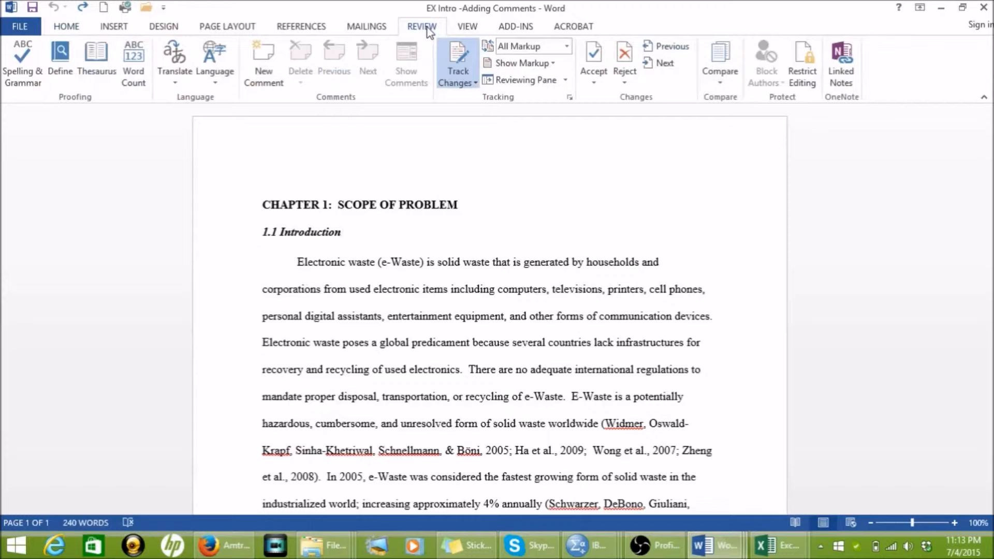
pyautogui.doubleClick(430, 32)
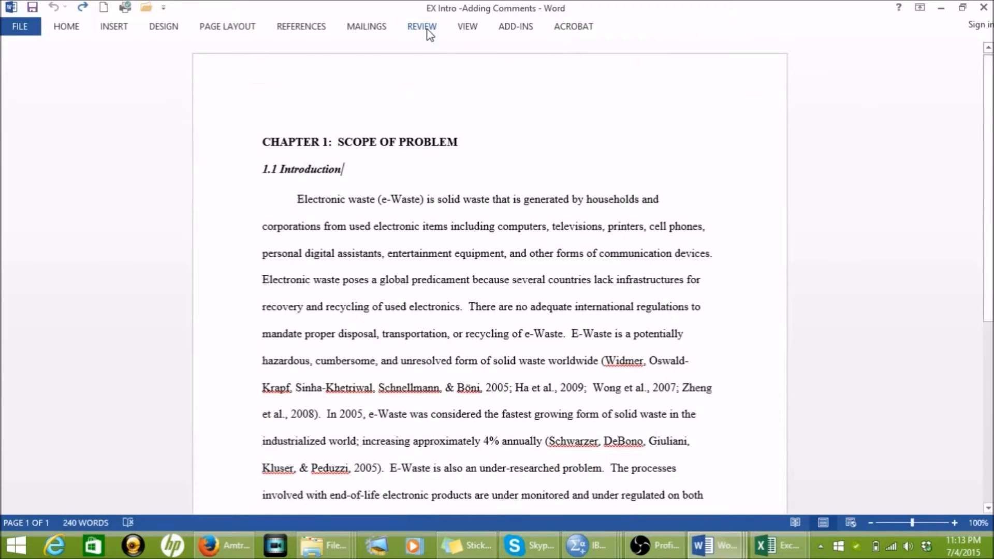
pyautogui.click(429, 32)
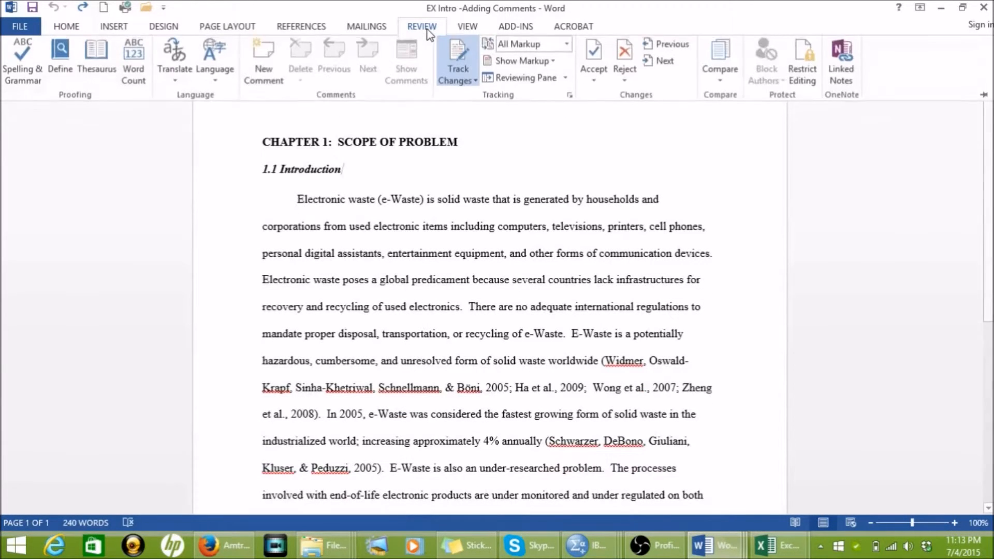
pyautogui.click(475, 83)
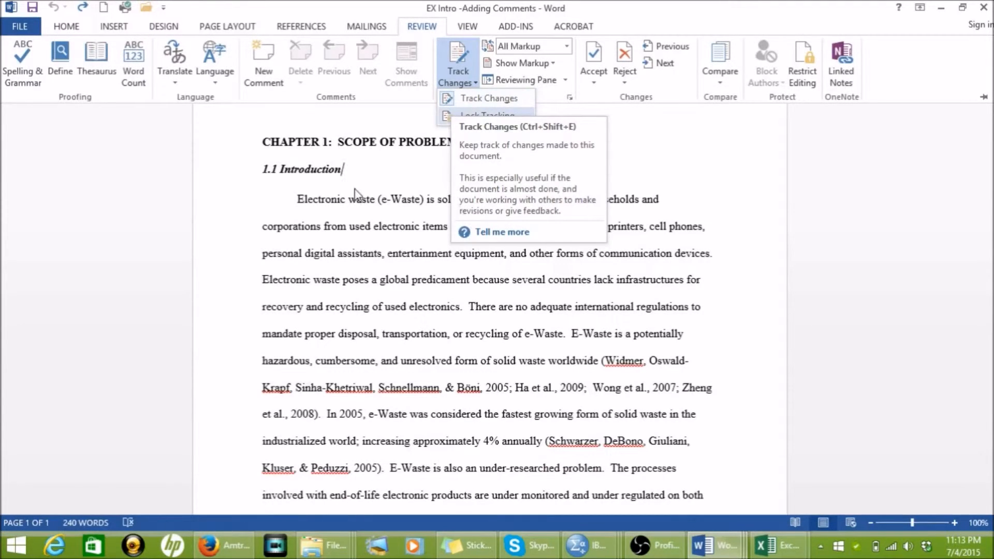
pyautogui.click(378, 204)
pyautogui.click(342, 169)
pyautogui.write('kwkeke')
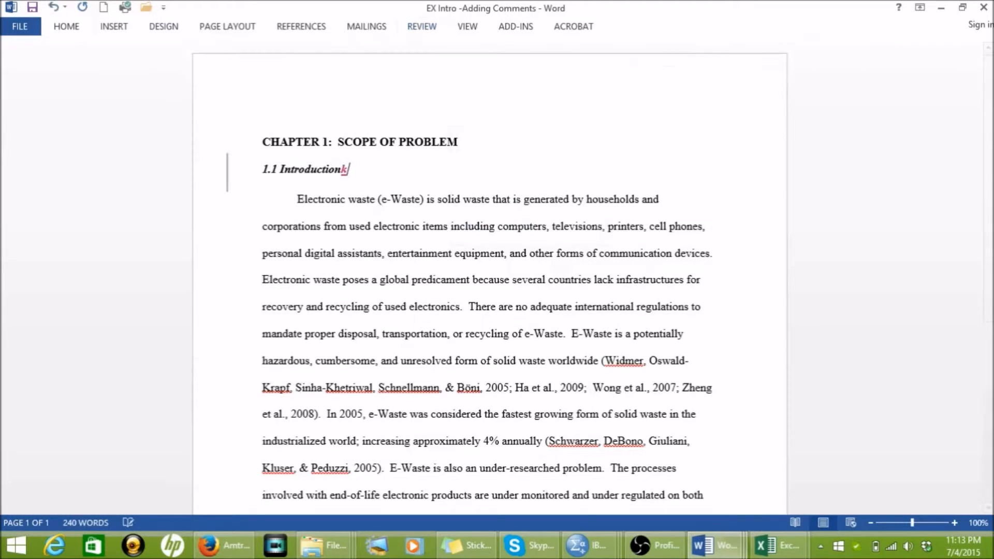
# Step: Delete the inserted test text after the "1.1 Introduction" heading
pyautogui.press('BackSpace')
pyautogui.press('BackSpace')
pyautogui.press('BackSpace')
pyautogui.press('BackSpace')
pyautogui.press('BackSpace')
pyautogui.press('BackSpace')
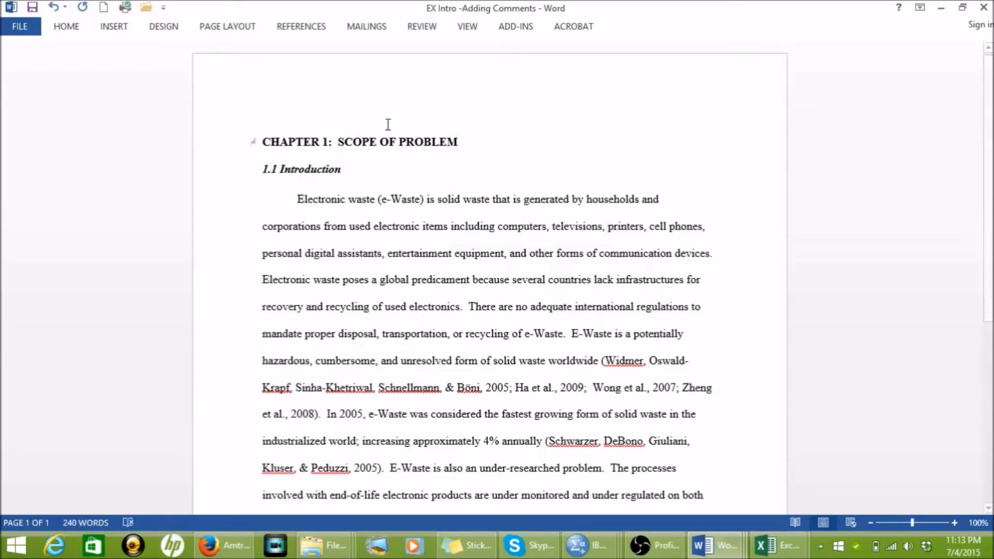
# Step: Remove the italic formatting from the "1.1 Introduction" heading as a tracked change
pyautogui.tripleClick(323, 172)
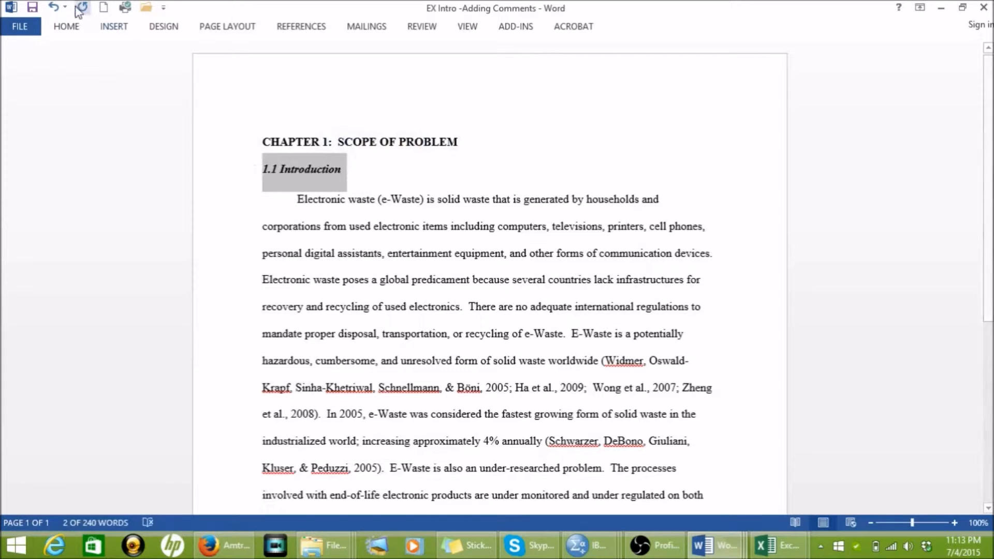
pyautogui.click(74, 30)
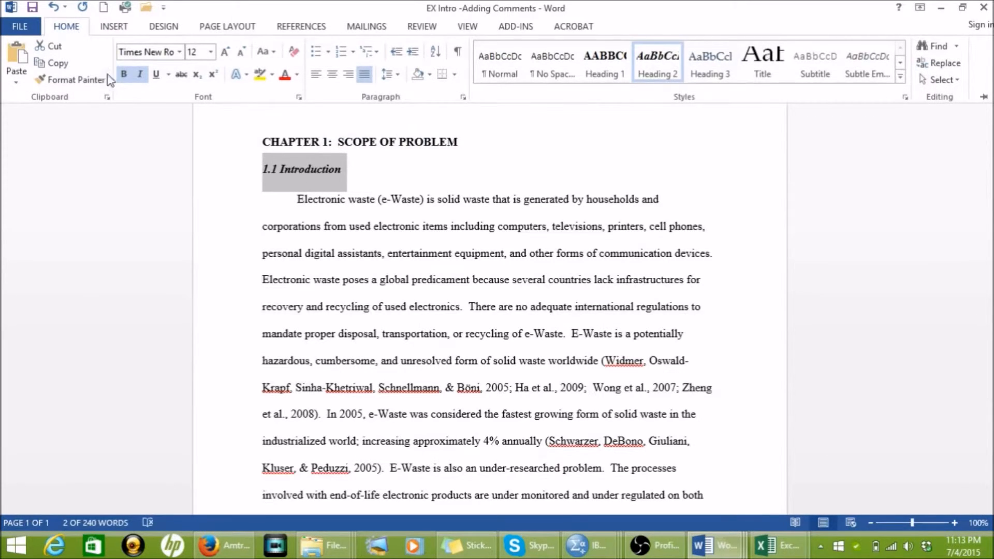
pyautogui.click(140, 76)
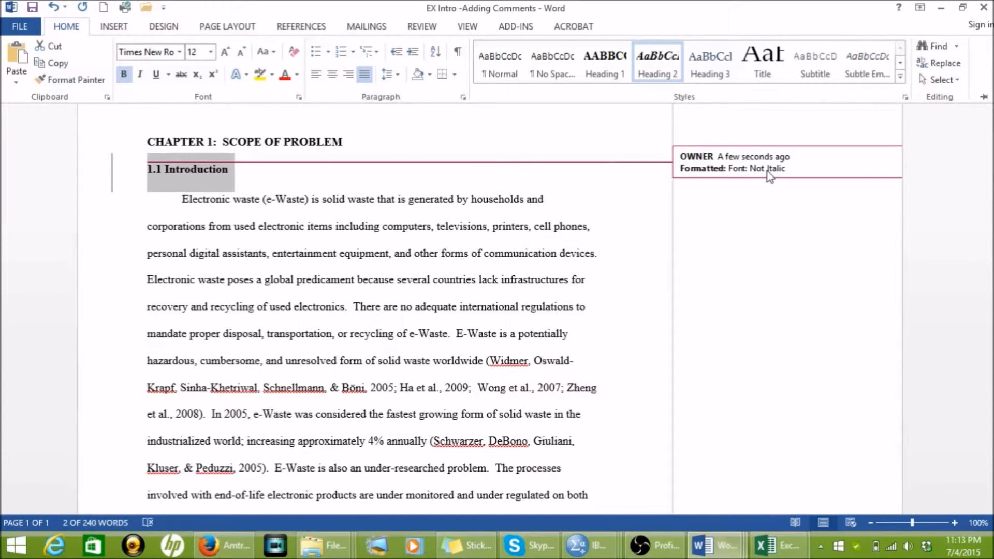
pyautogui.hotkey('ctrl', 'F1')
# Step: Remove the bold formatting from the "CHAPTER 1: SCOPE OF PROBLEM" heading and center it
pyautogui.doubleClick(242, 148)
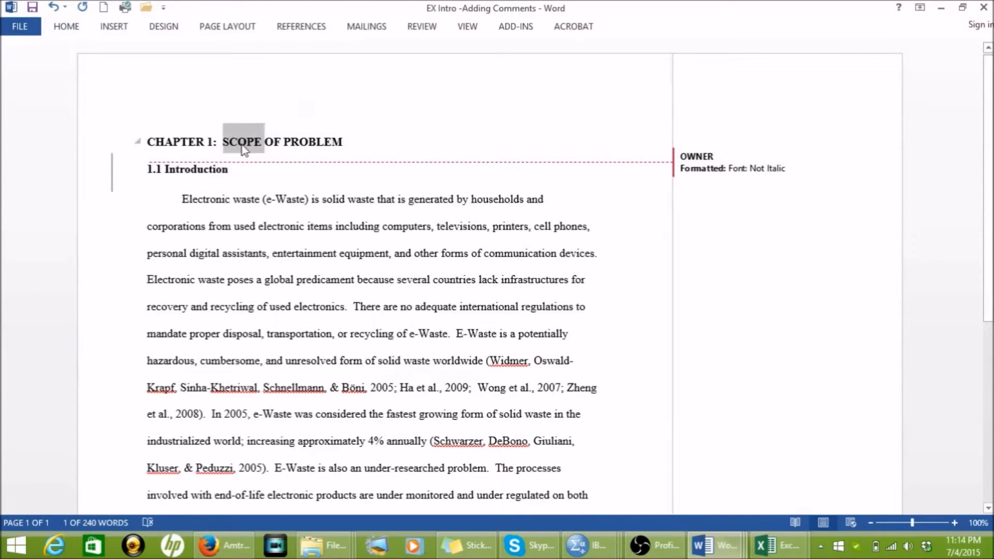
pyautogui.click(242, 148)
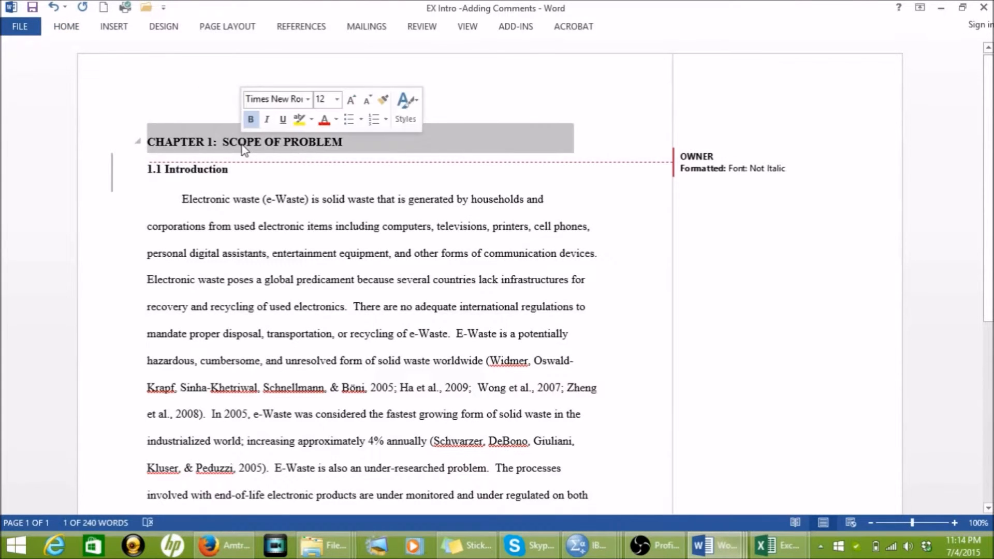
pyautogui.click(252, 120)
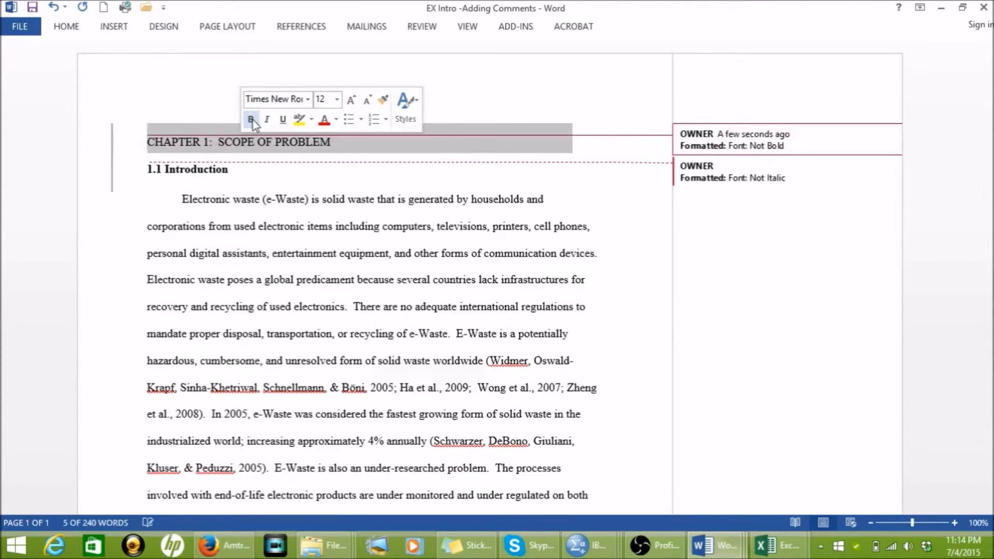
pyautogui.click(72, 29)
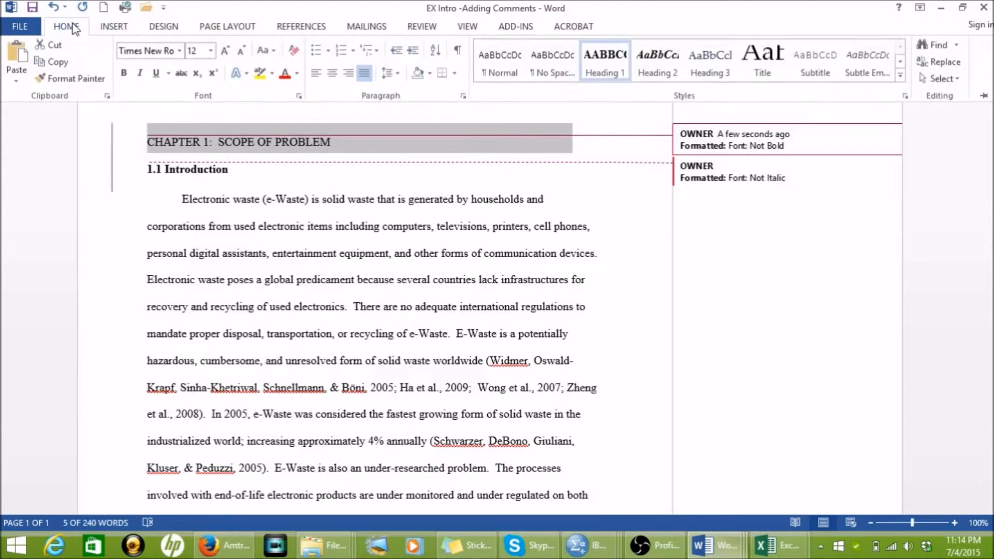
pyautogui.click(333, 75)
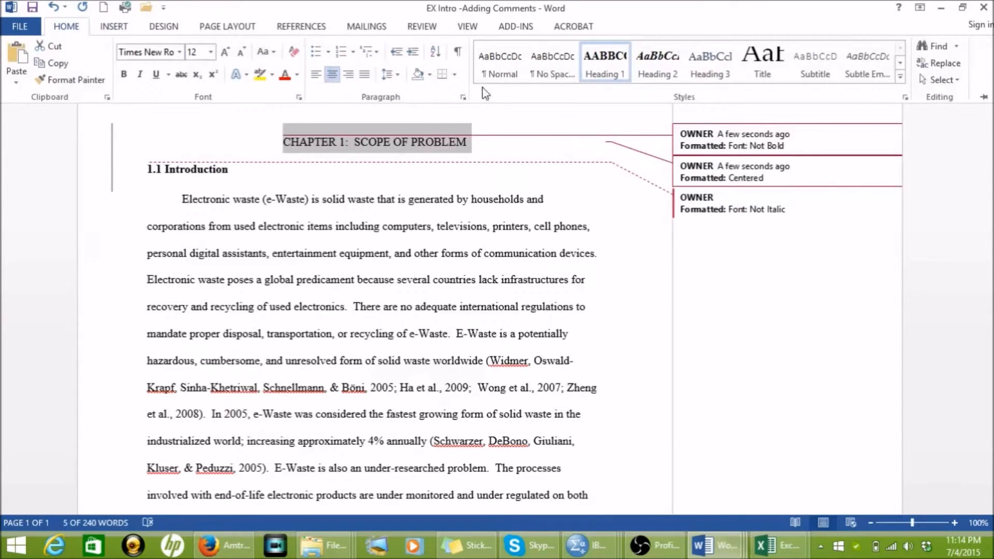
# Step: Turn off the All caps font effect for the Chapter 1 heading
pyautogui.click(300, 97)
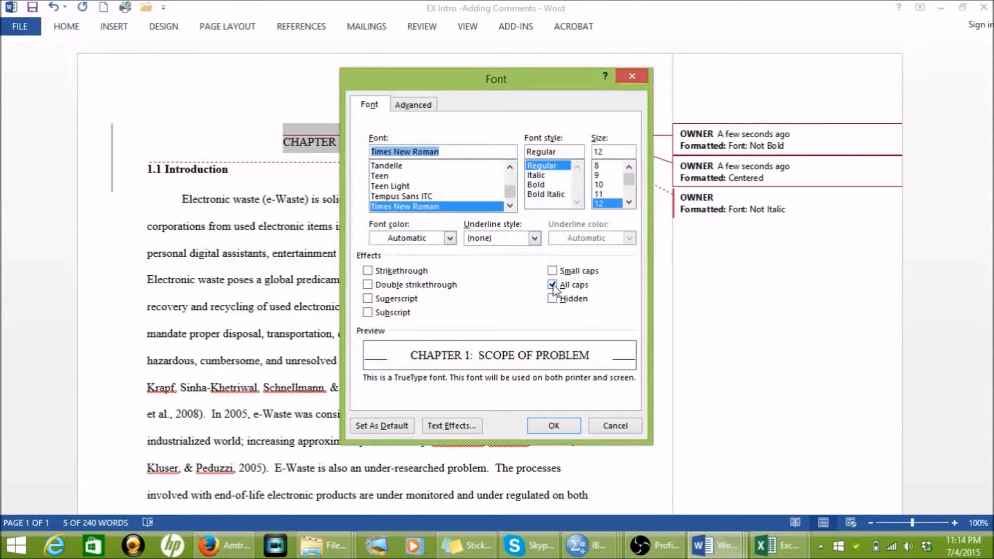
pyautogui.click(553, 285)
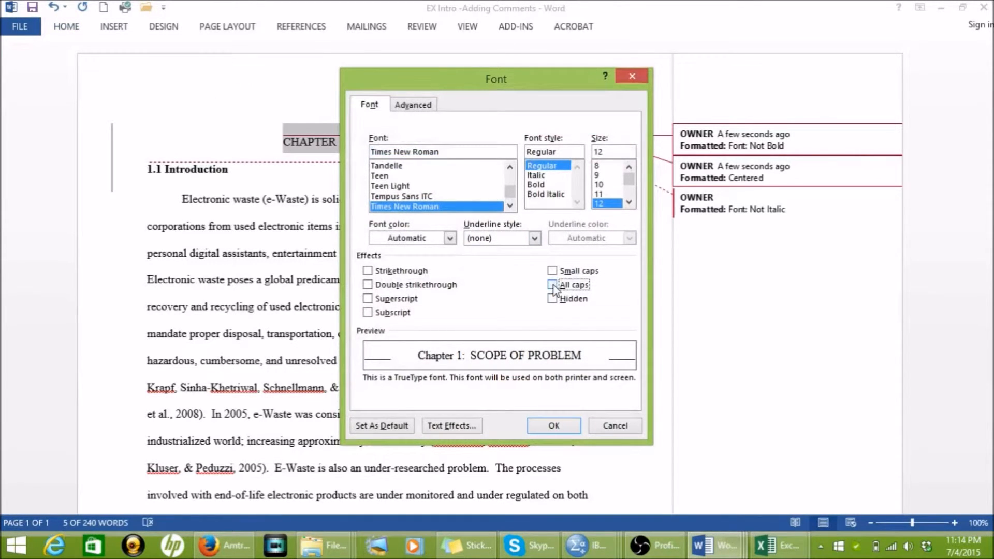
pyautogui.click(554, 426)
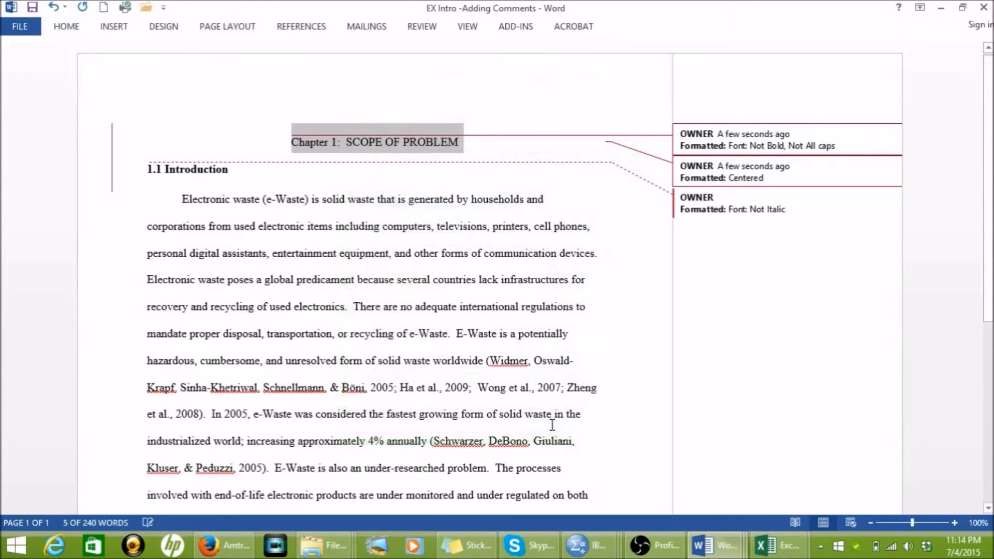
# Step: Replace "SCOPE OF PROBLEM" in the Chapter 1 heading with "Scope of Problem" as a tracked change
pyautogui.click(465, 146)
pyautogui.press('BackSpace')
pyautogui.press('BackSpace')
pyautogui.press('BackSpace')
pyautogui.press('BackSpace')
pyautogui.press('BackSpace')
pyautogui.press('BackSpace')
pyautogui.press('BackSpace')
pyautogui.press('BackSpace')
pyautogui.press('BackSpace')
pyautogui.press('BackSpace')
pyautogui.press('BackSpace')
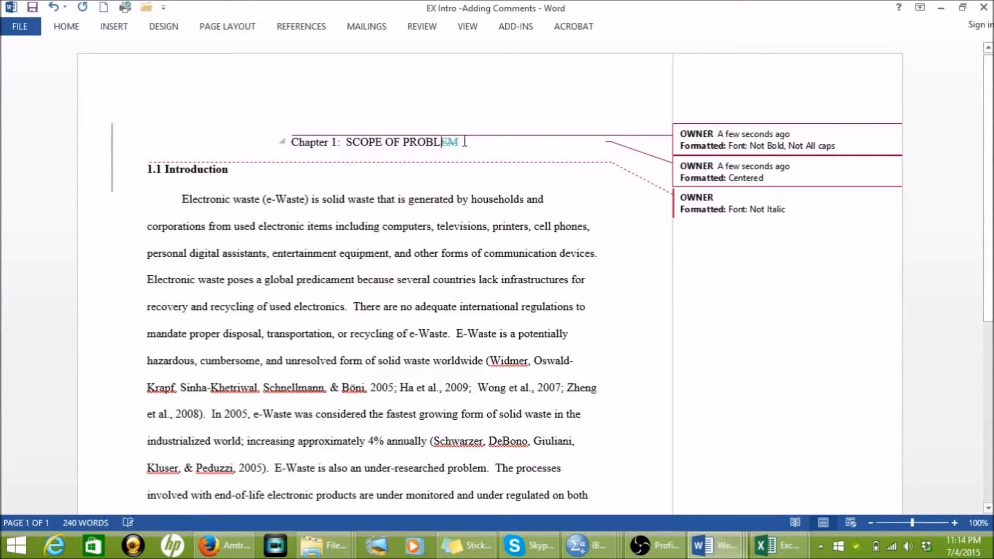
pyautogui.press('BackSpace')
pyautogui.press('BackSpace')
pyautogui.press('BackSpace')
pyautogui.press('BackSpace')
pyautogui.press('BackSpace')
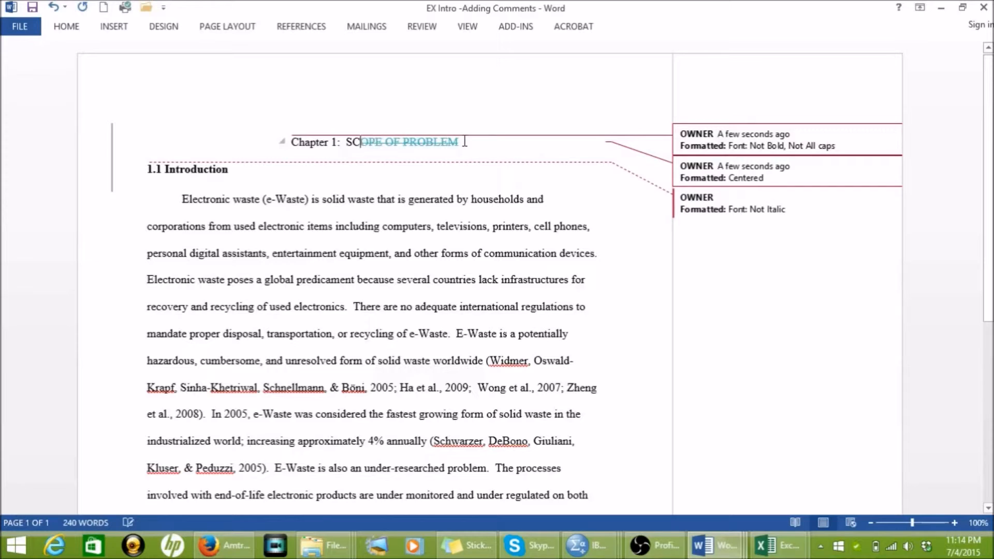
pyautogui.write('Scope ')
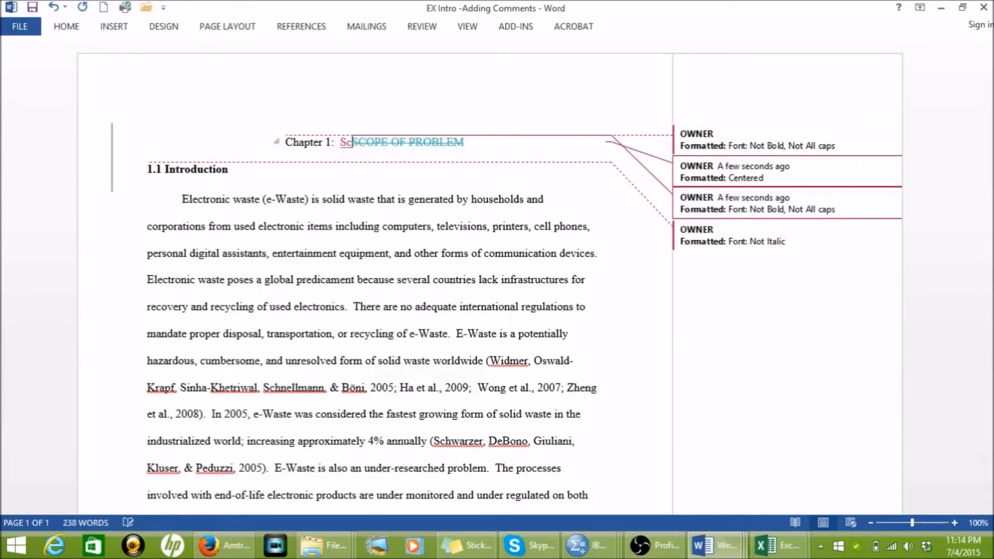
pyautogui.write('of Problem')
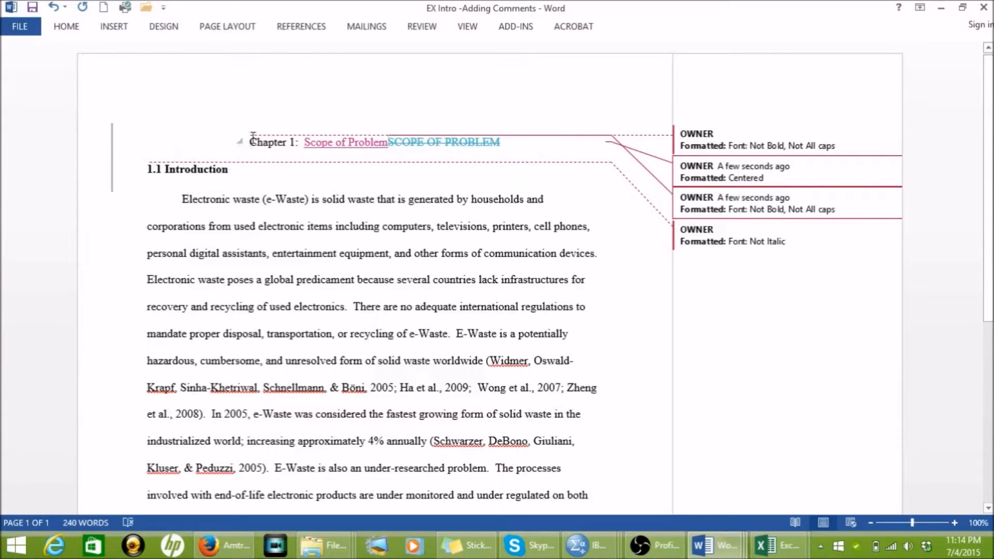
# Step: Set the line spacing to 2.0 from the Chapter 1 heading through the first lines of the introduction paragraph
pyautogui.rightClick(276, 192)
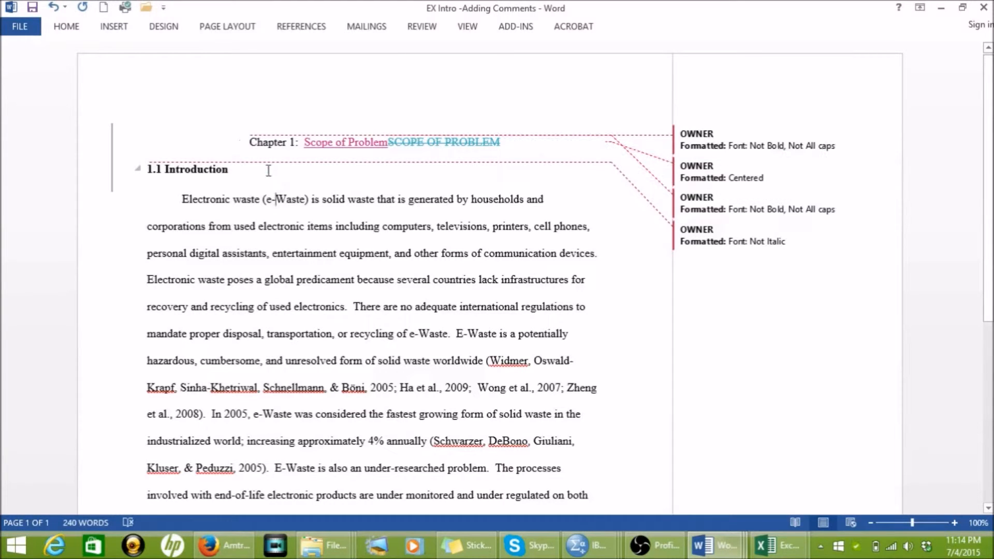
pyautogui.click(251, 141)
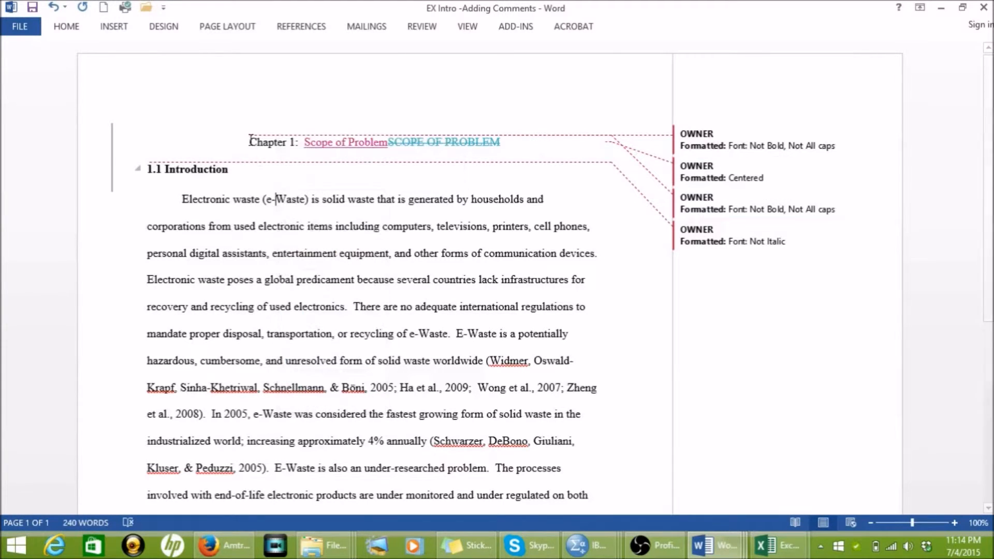
pyautogui.rightClick(300, 226)
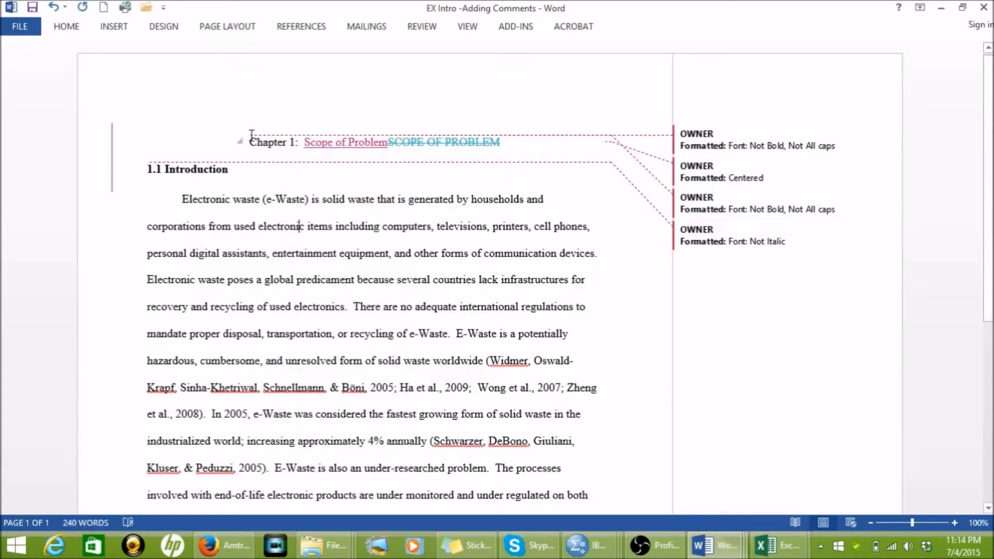
pyautogui.moveTo(249, 137); pyautogui.dragTo(339, 256)
pyautogui.click(78, 31)
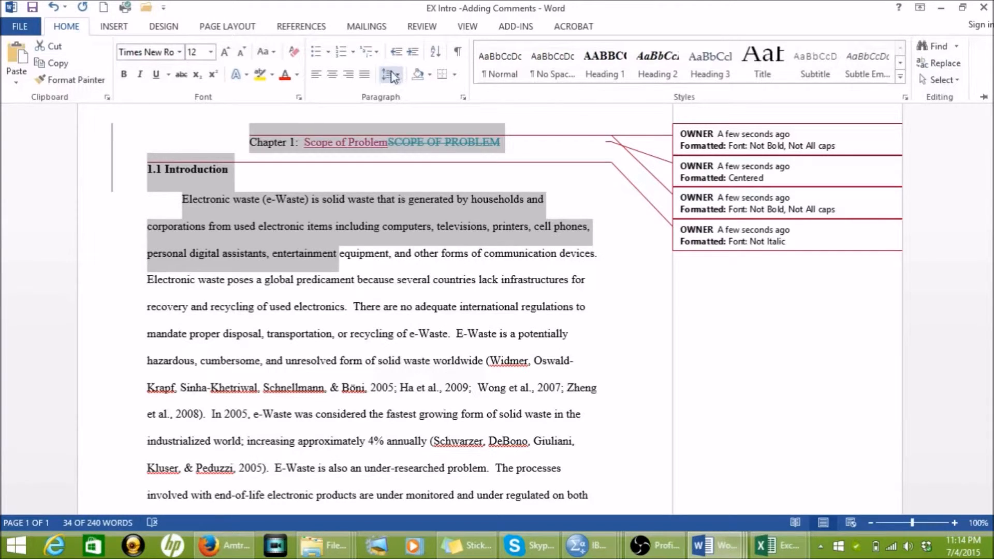
pyautogui.click(388, 75)
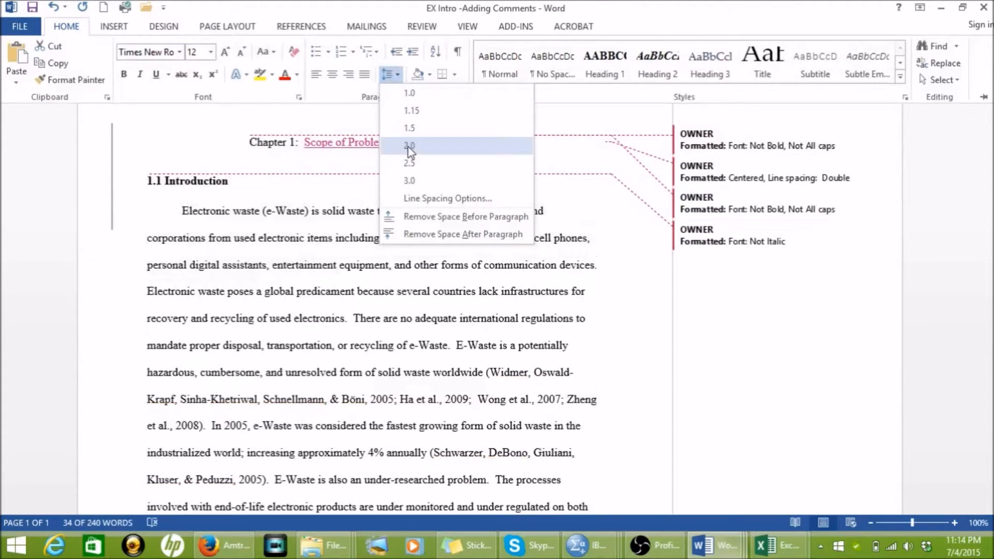
pyautogui.click(410, 147)
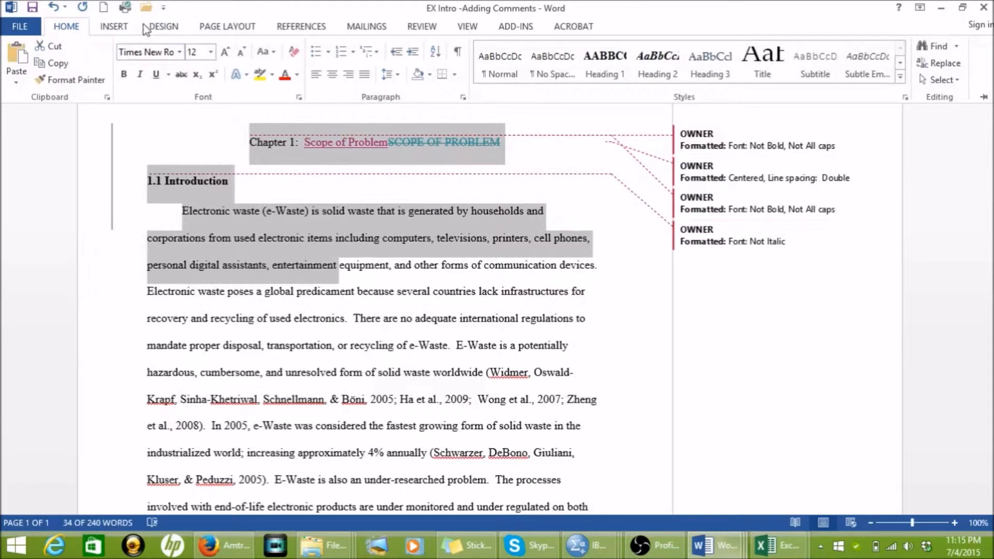
# Step: Set the spacing before and after to 0 pt for the selected headings and introduction paragraph
pyautogui.click(245, 27)
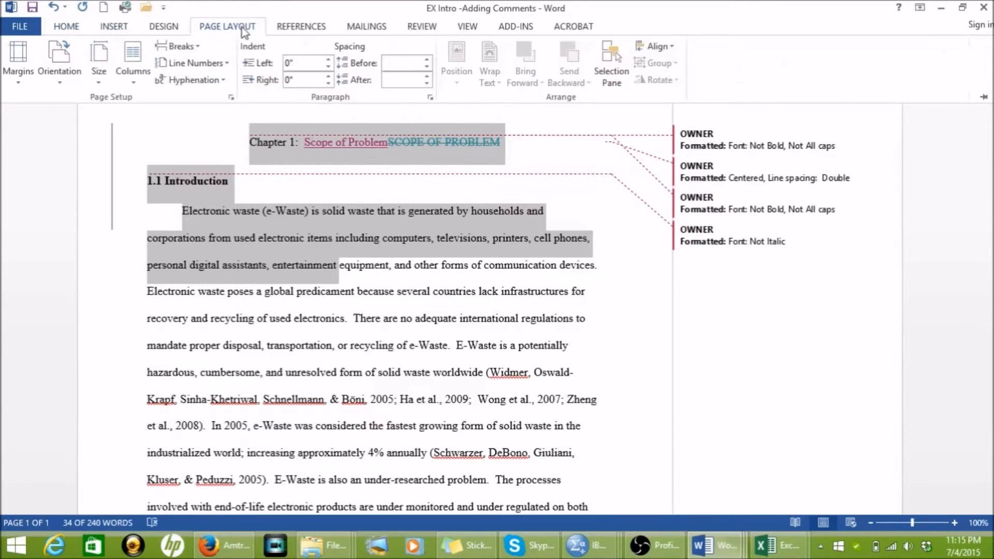
pyautogui.click(427, 68)
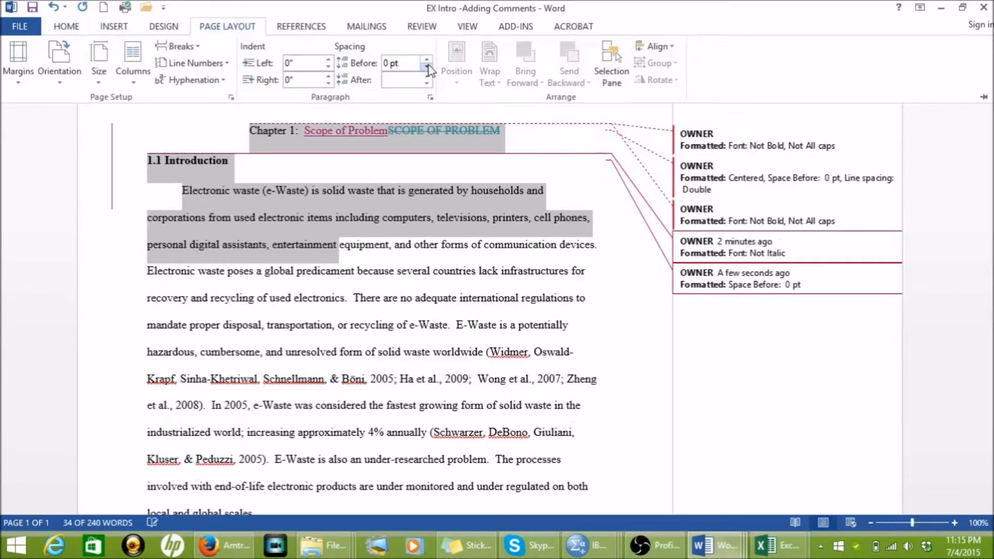
pyautogui.click(427, 83)
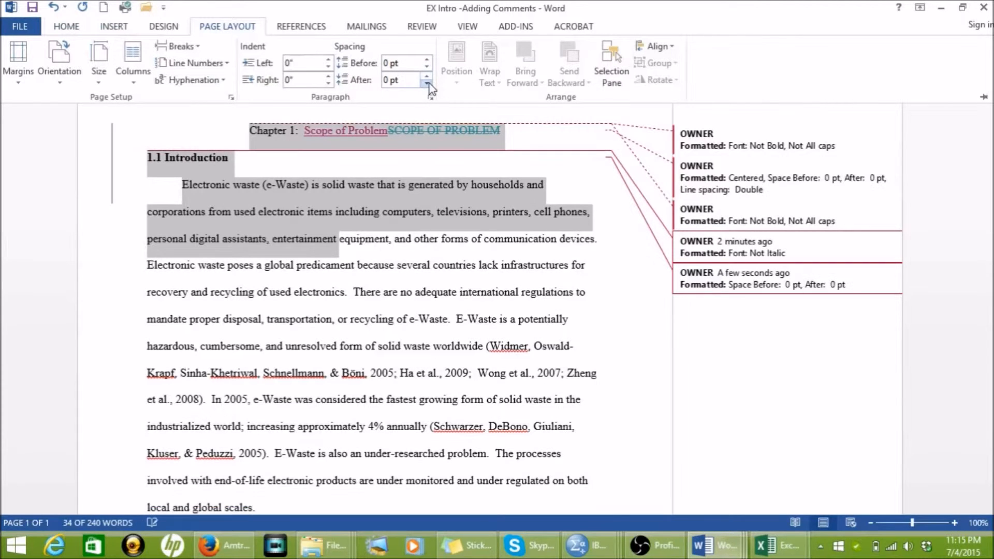
pyautogui.click(408, 226)
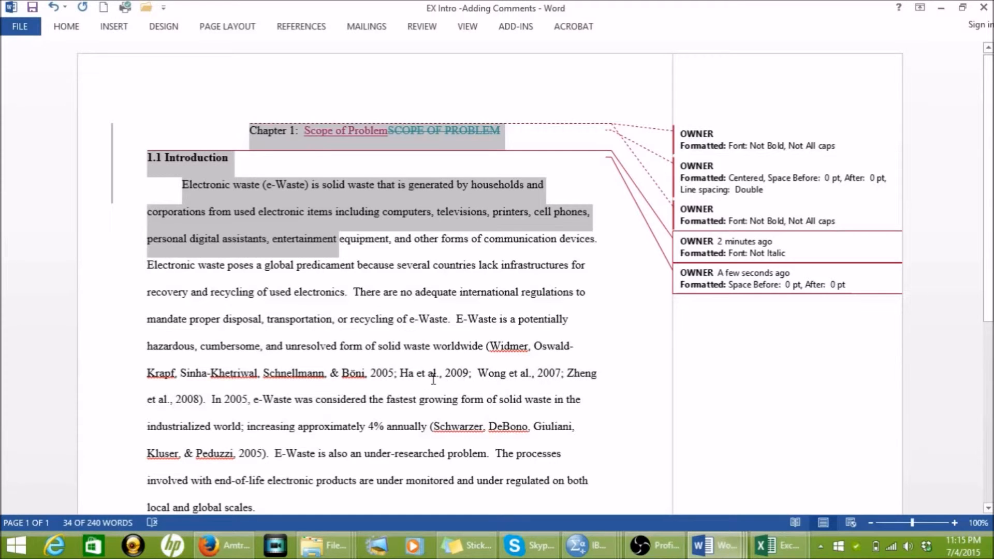
# Step: Cut the 2009 citation, including its semicolon, from the first parenthetical citation list in the introduction paragraph
pyautogui.moveTo(402, 373); pyautogui.dragTo(469, 374)
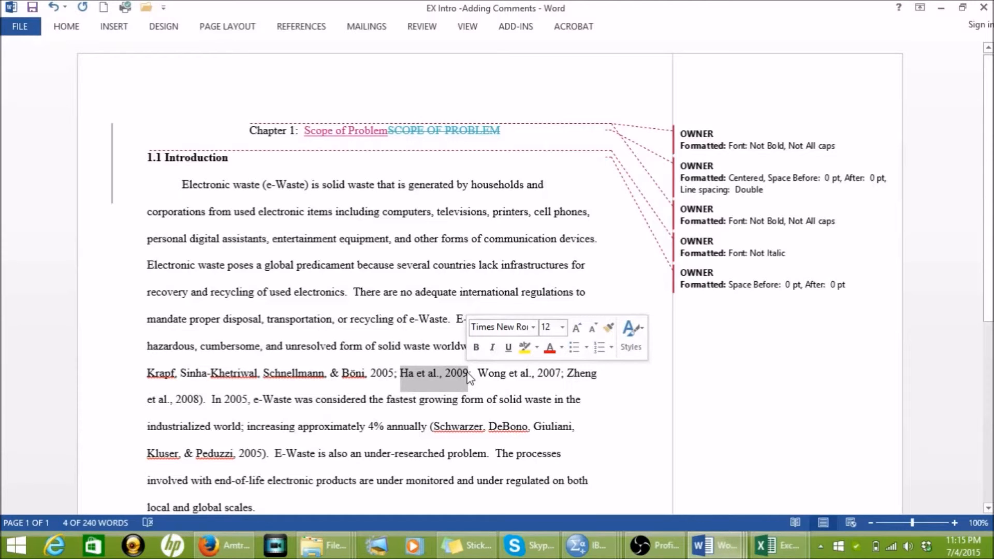
pyautogui.click(422, 373)
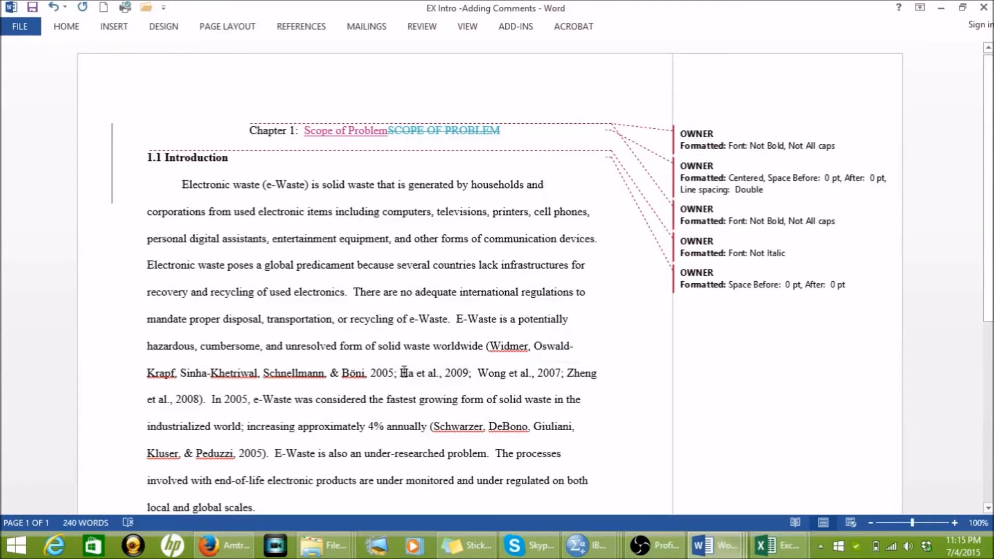
pyautogui.moveTo(405, 373); pyautogui.dragTo(477, 373)
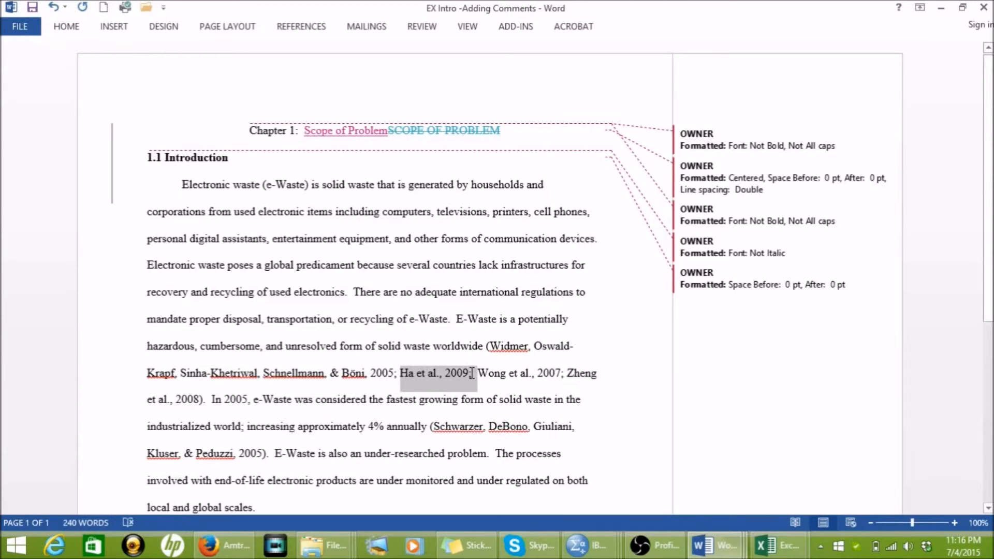
pyautogui.click(450, 372)
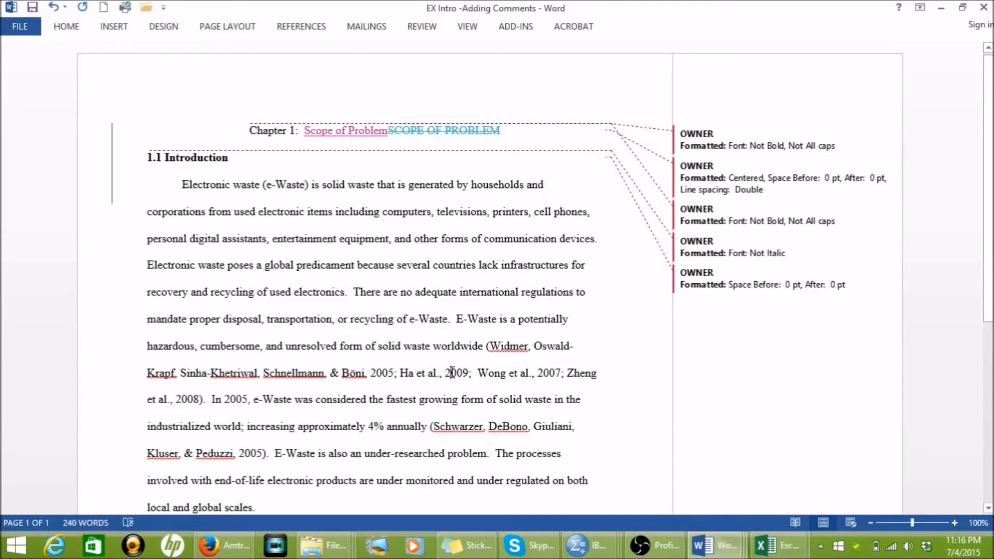
pyautogui.doubleClick(452, 373)
pyautogui.click(451, 373)
pyautogui.moveTo(403, 372); pyautogui.dragTo(473, 378)
pyautogui.hotkey('ctrl', 'c')
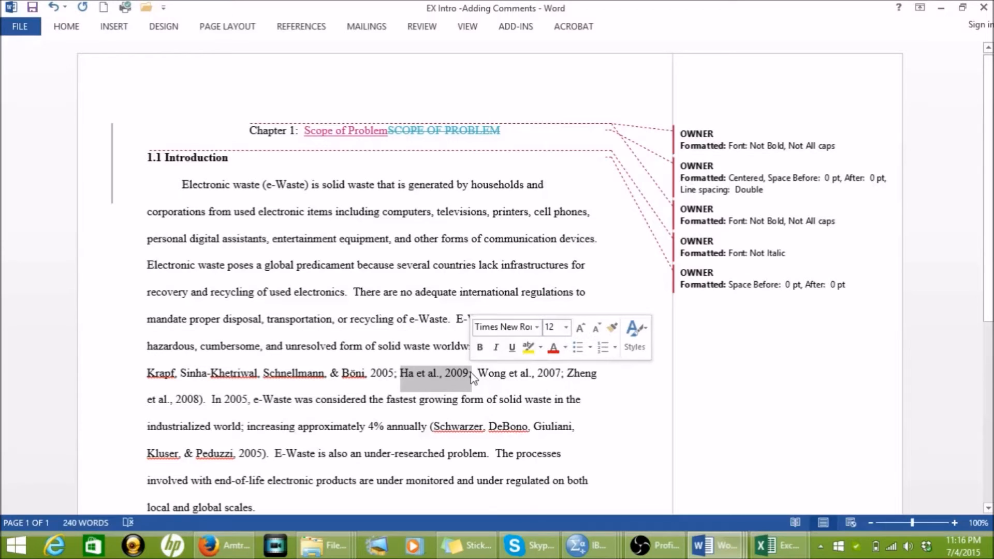
pyautogui.rightClick(462, 372)
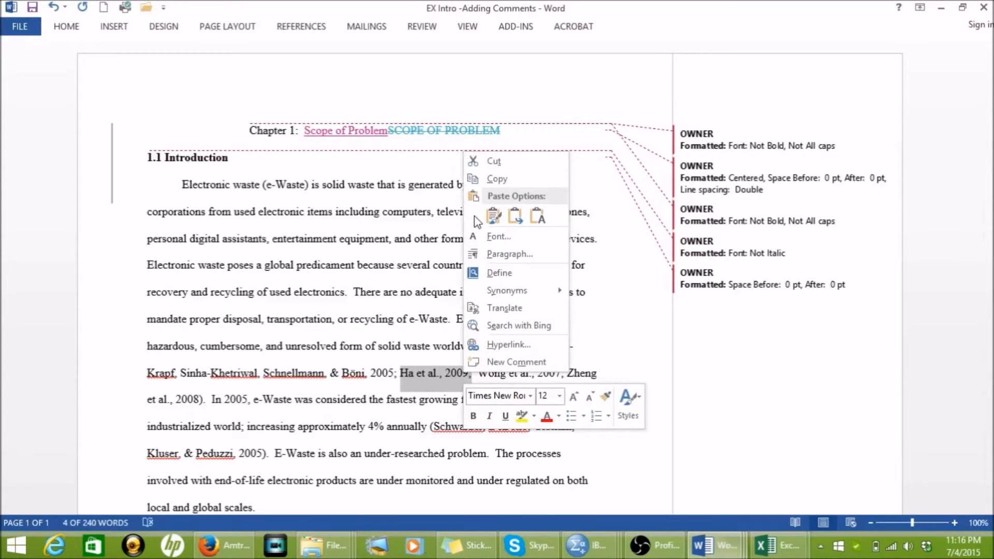
pyautogui.click(498, 161)
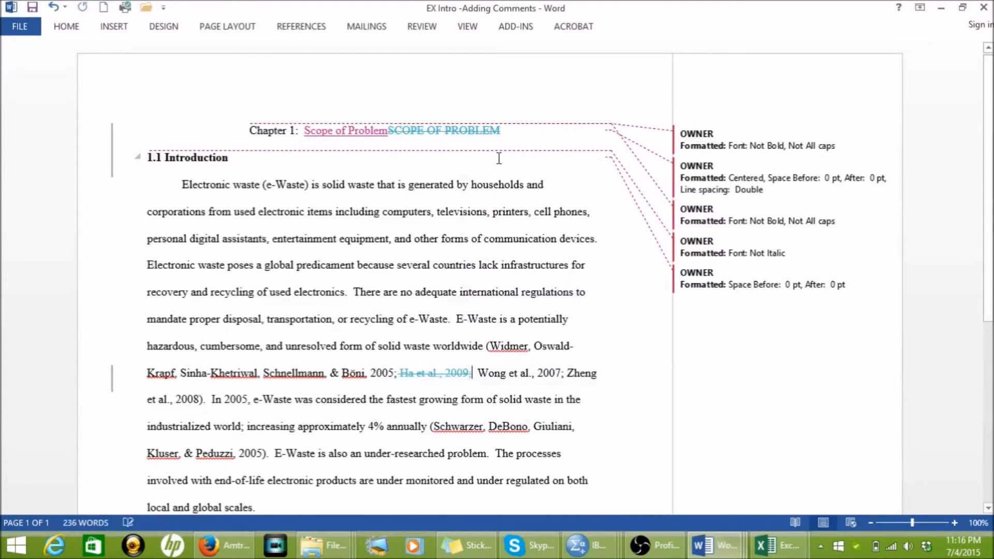
# Step: Paste the cut 2009 citation with source formatting at the start of the first parenthetical citation list, before the 2005 citation
pyautogui.click(495, 344)
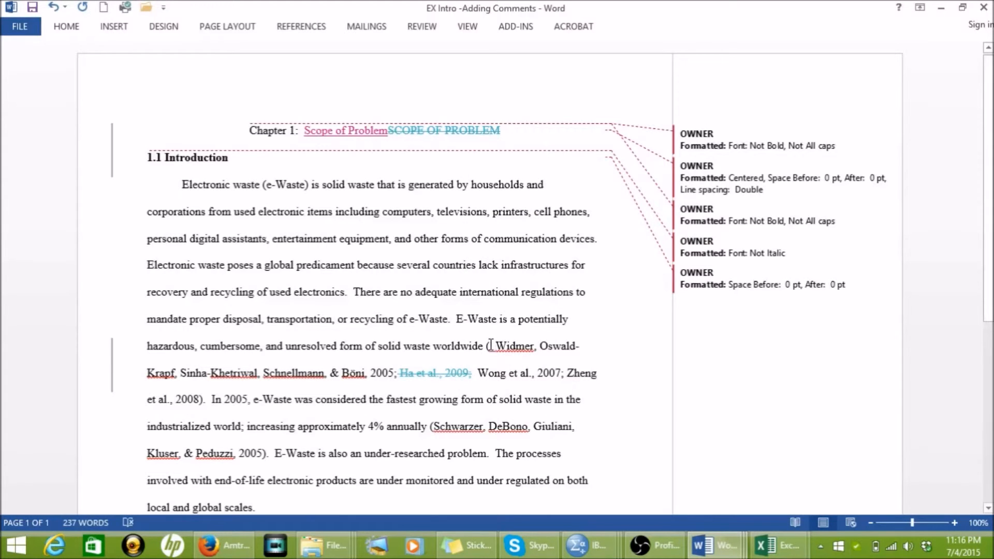
pyautogui.rightClick(514, 352)
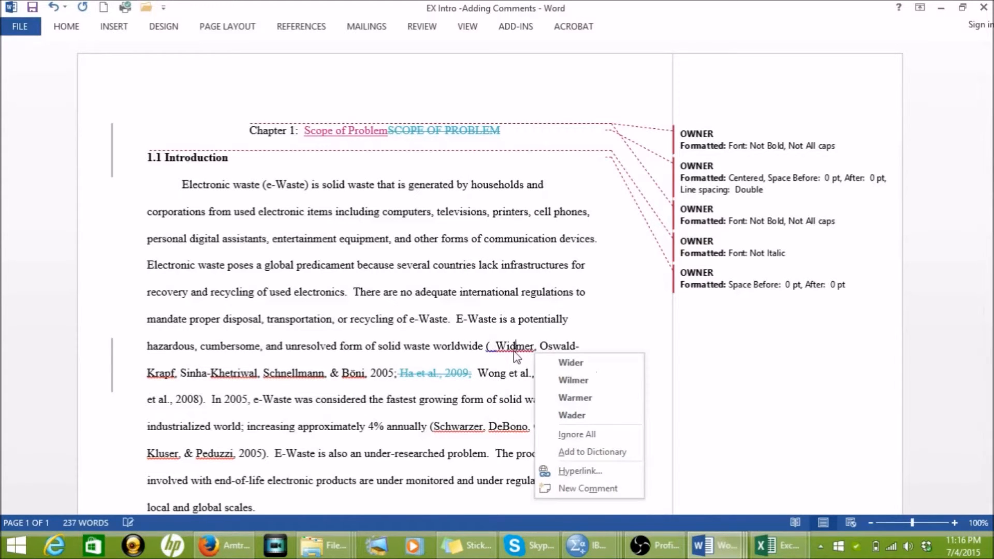
pyautogui.click(495, 345)
pyautogui.rightClick(495, 344)
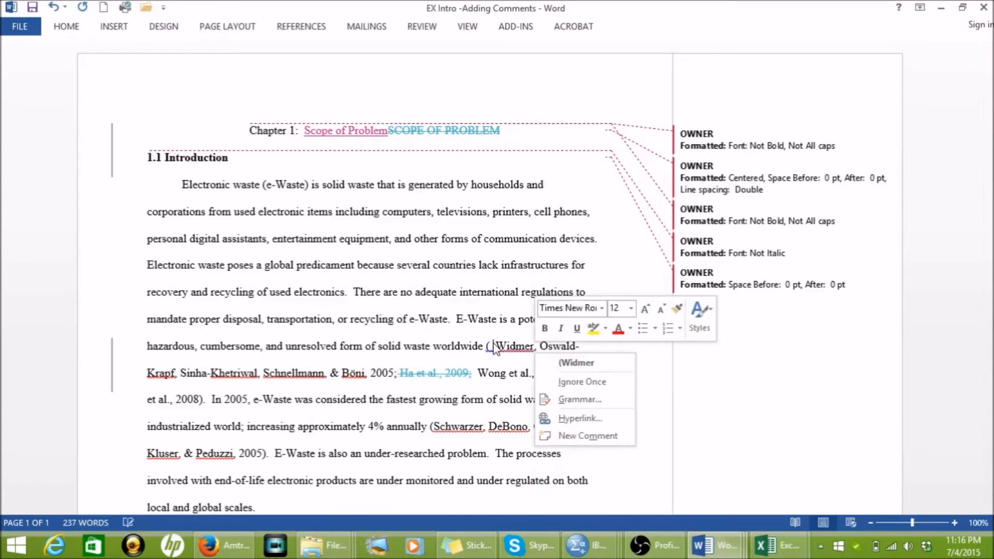
pyautogui.click(494, 346)
pyautogui.rightClick(495, 346)
pyautogui.click(495, 346)
pyautogui.click(492, 346)
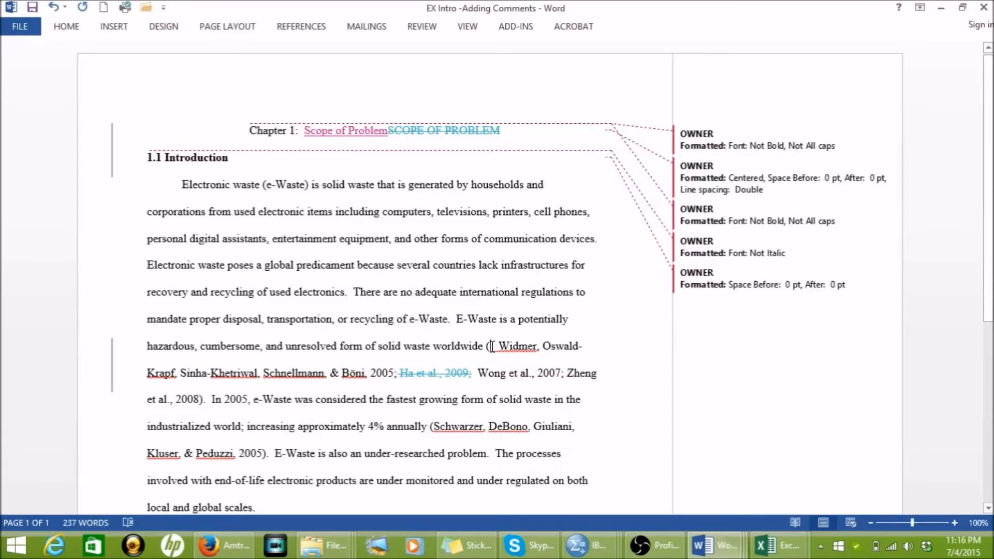
pyautogui.rightClick(492, 347)
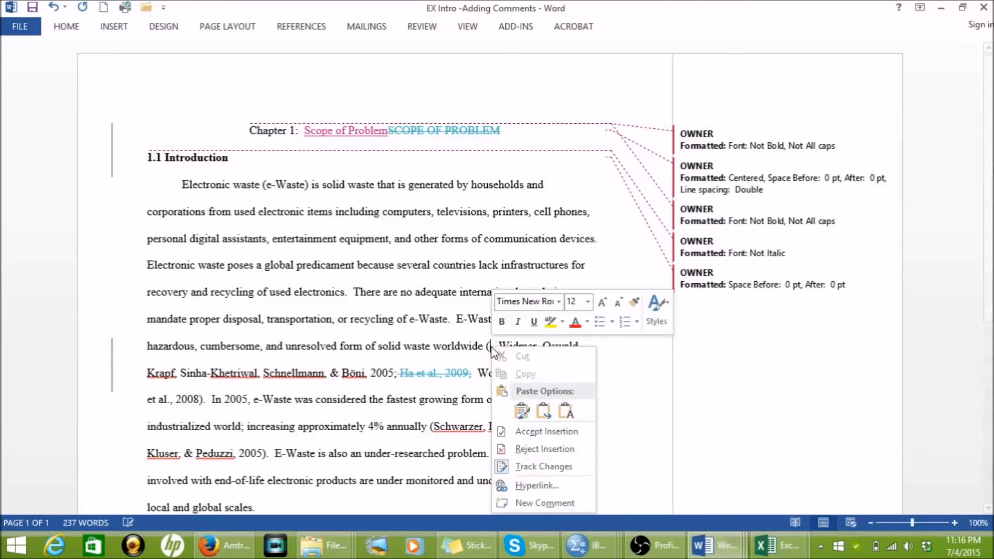
pyautogui.click(523, 412)
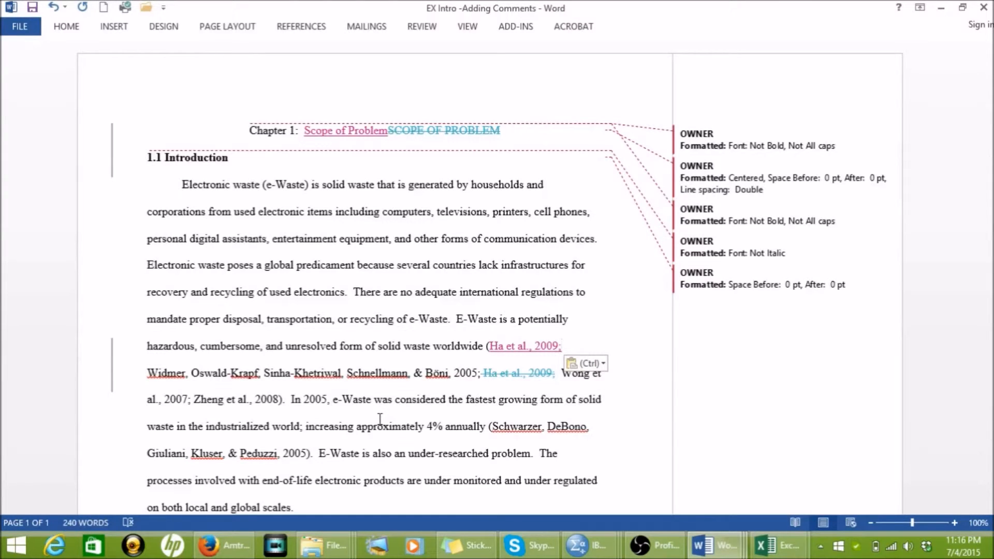
pyautogui.moveTo(524, 371)
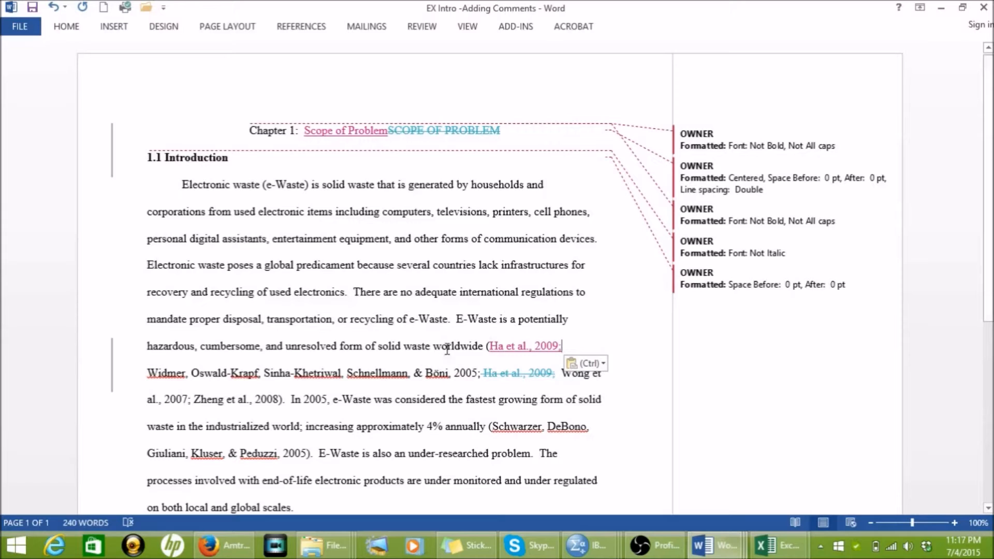
# Step: Add a comment on "worldwide" in the introduction paragraph reading "When citing multiple articles – be sure to alphabetize"
pyautogui.moveTo(435, 347); pyautogui.dragTo(485, 349)
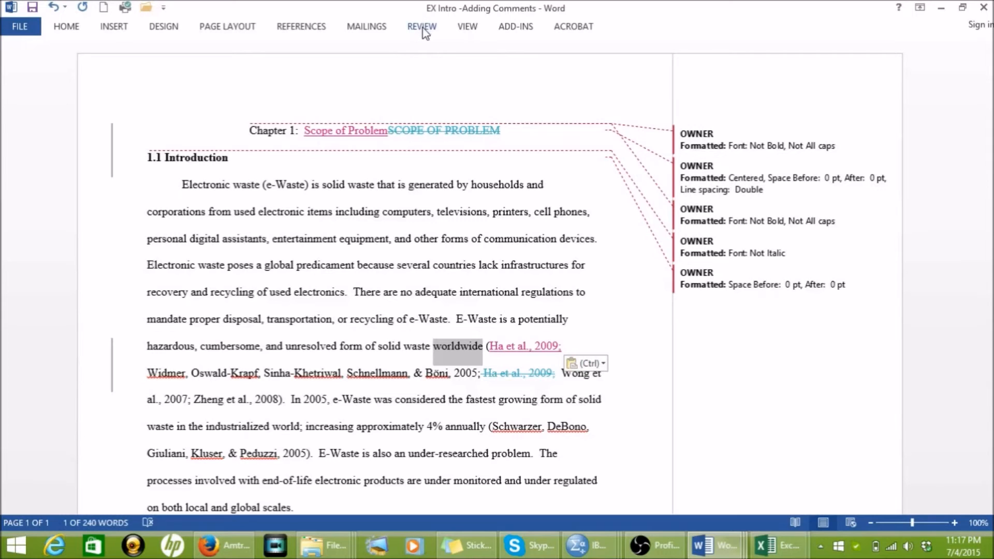
pyautogui.click(423, 27)
pyautogui.click(266, 73)
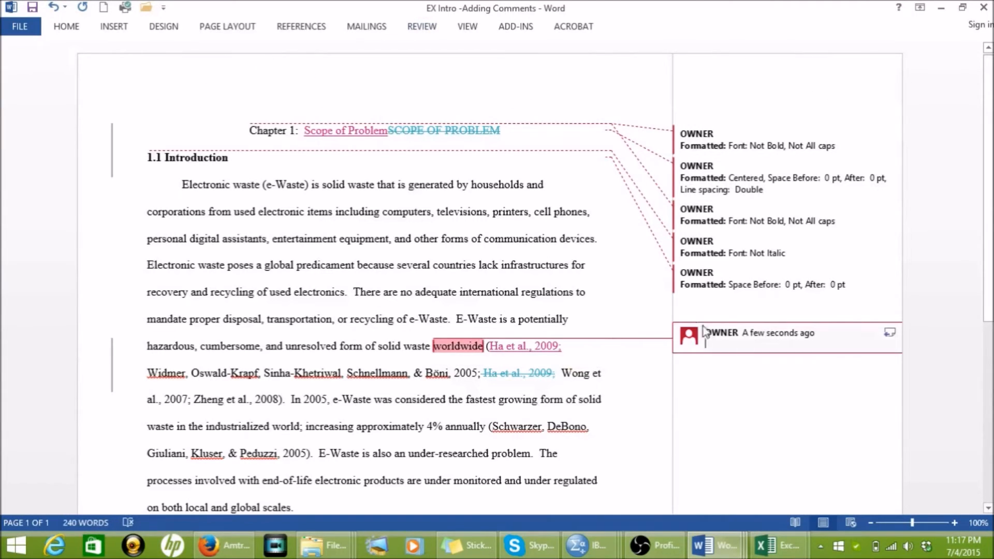
pyautogui.write('W')
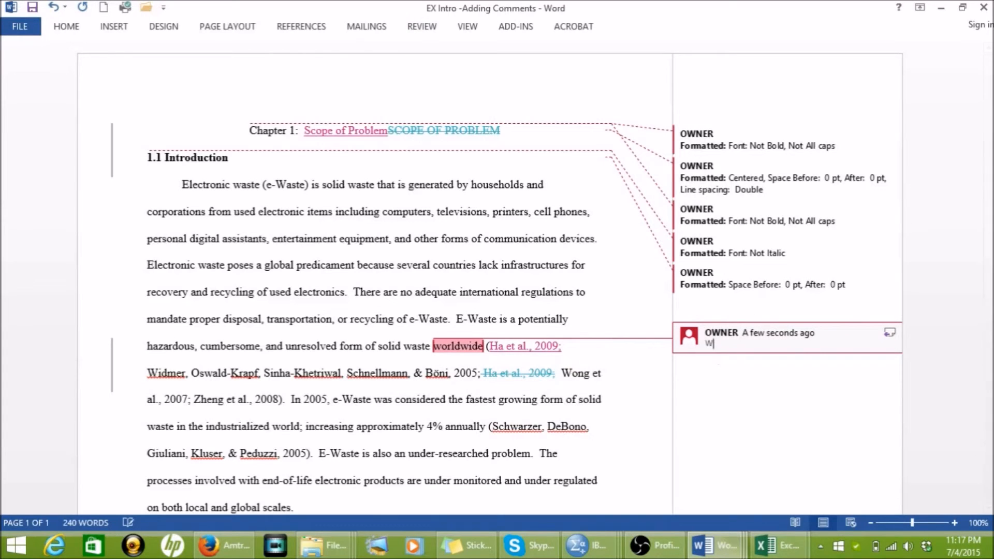
pyautogui.write('hen citing n')
pyautogui.write('ultipe')
pyautogui.press('BackSpace')
pyautogui.write('le articles - be sure to alphabe')
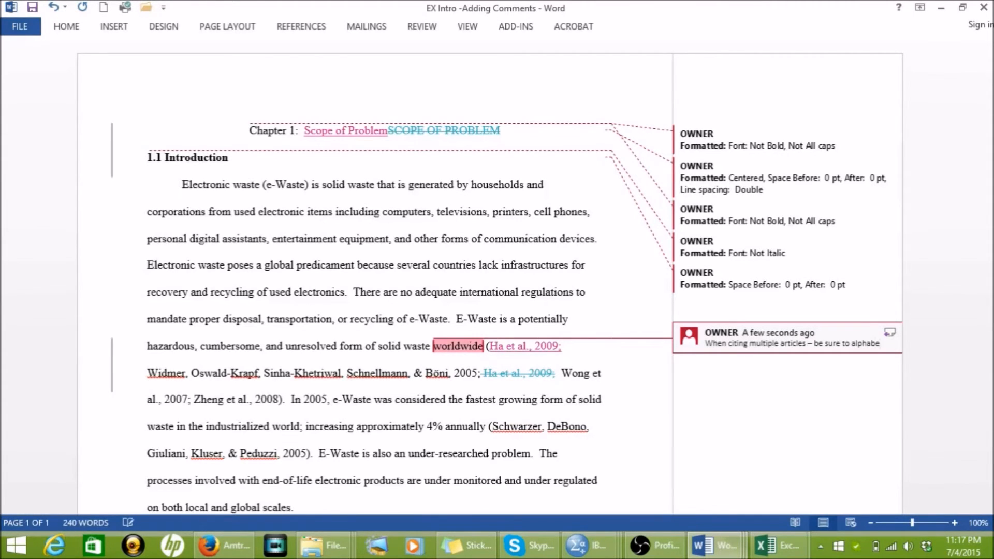
pyautogui.write('tize the')
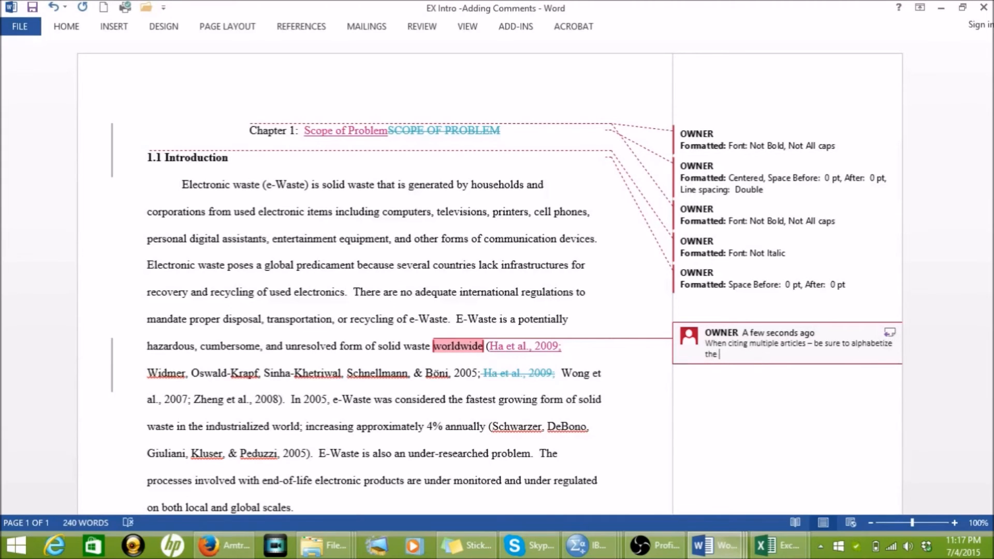
pyautogui.press('BackSpace')
pyautogui.press('BackSpace')
pyautogui.press('BackSpace')
pyautogui.press('BackSpace')
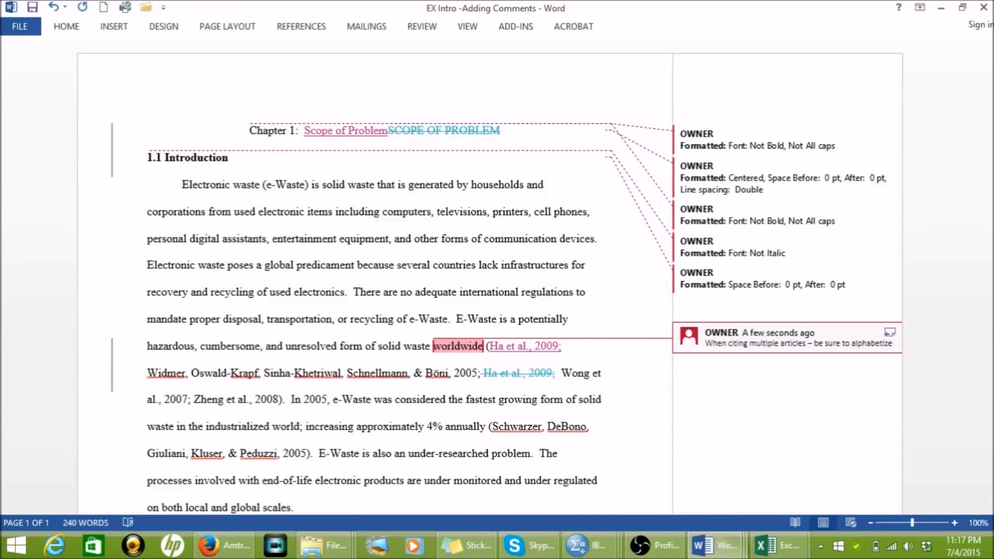
# Step: Complete the comment with "by first author." and accept the grammar suggestion "alphabetize by" for its spacing
pyautogui.write('by first author')
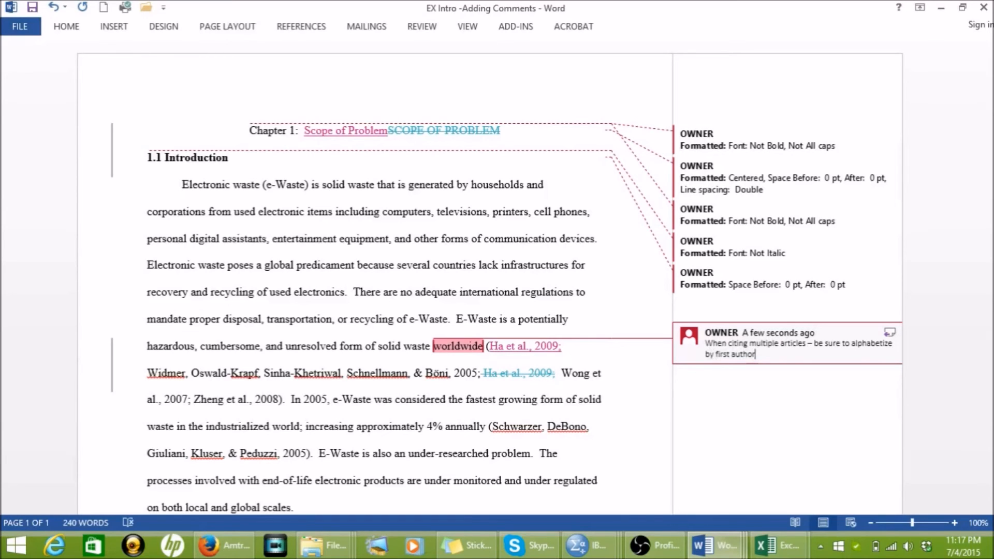
pyautogui.write('.')
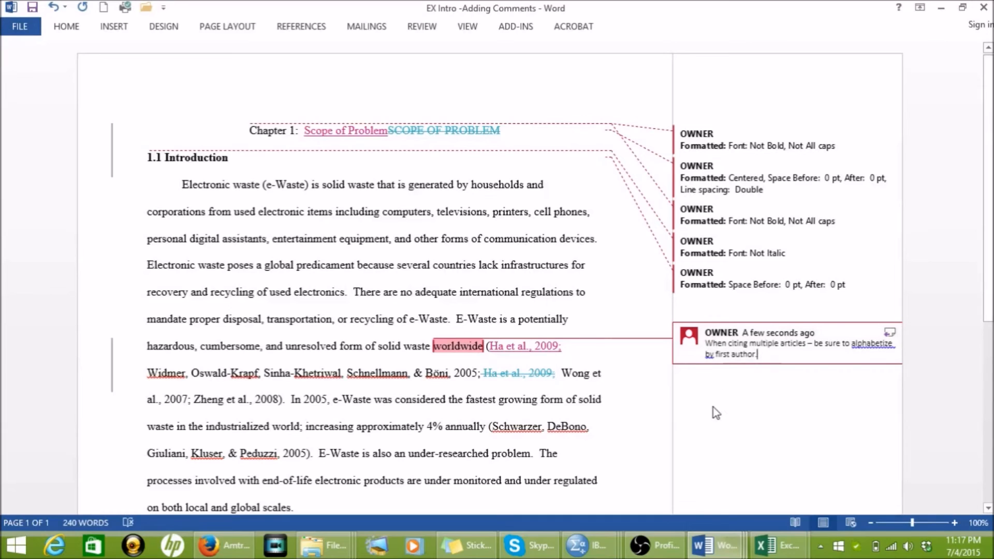
pyautogui.rightClick(863, 347)
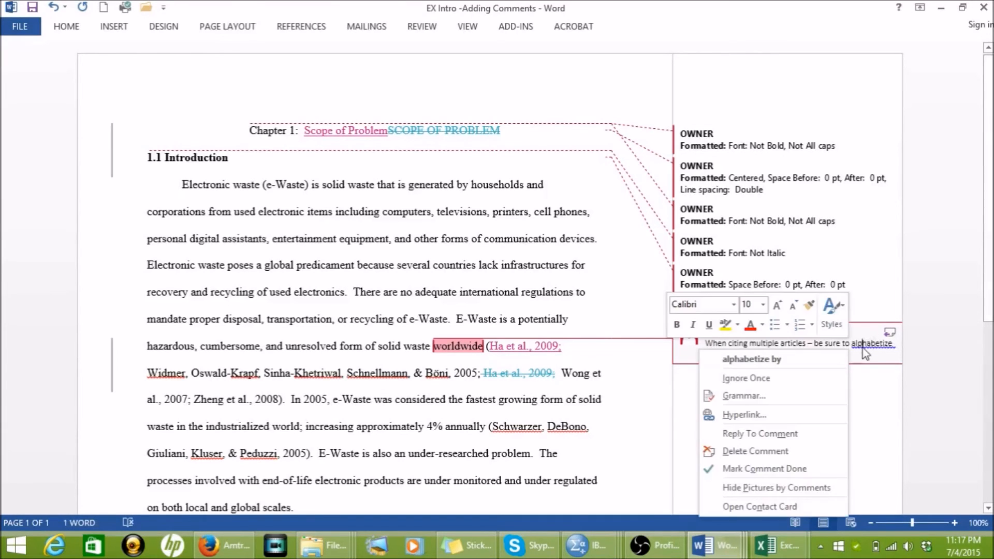
pyautogui.click(797, 359)
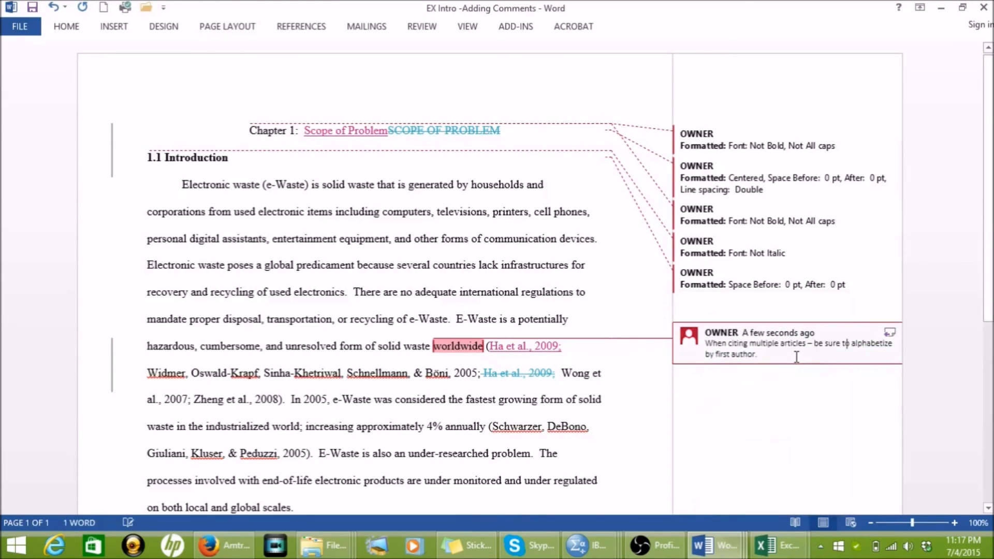